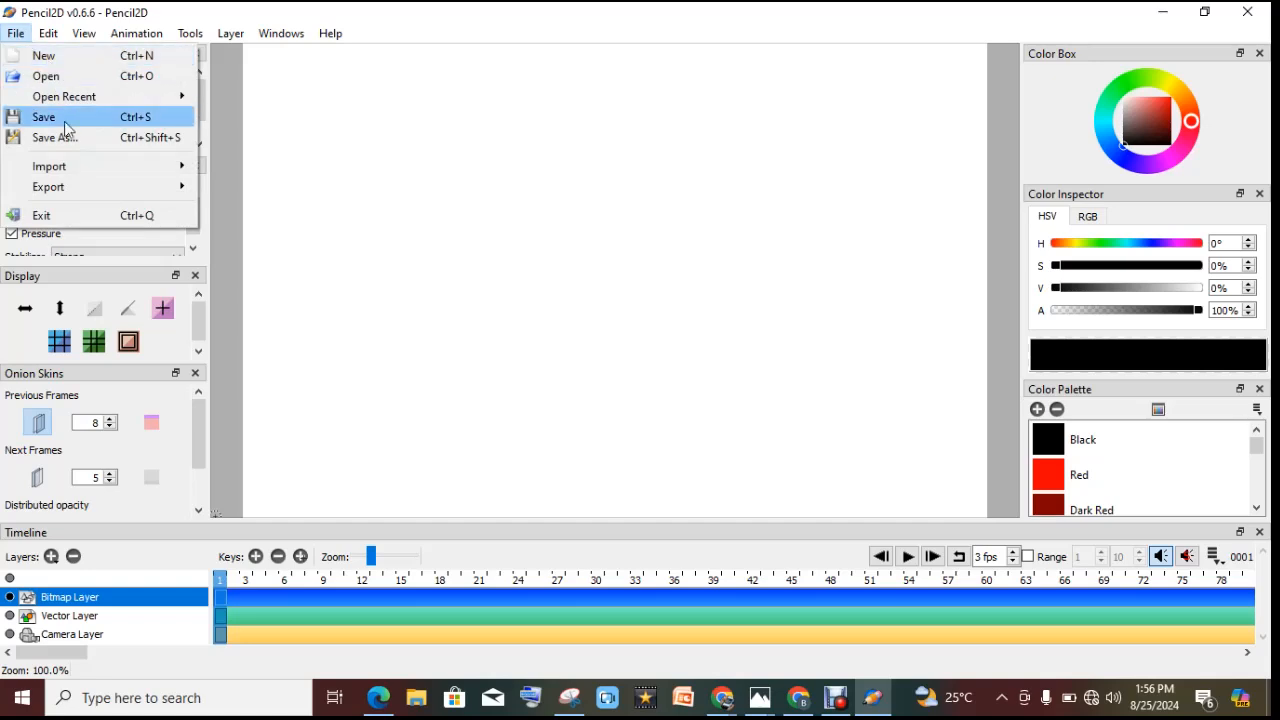
Save the project as "walk cyle e" in the Pencil Draw folder.
click(64, 134)
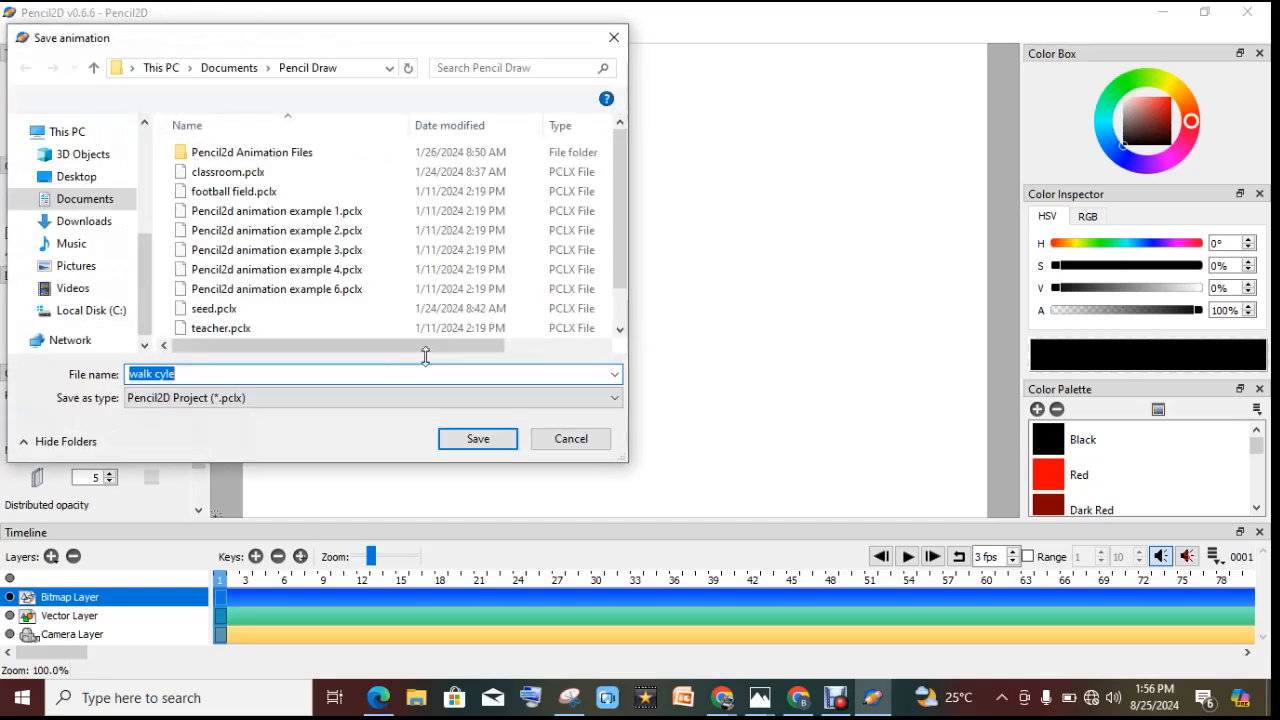
click(257, 371)
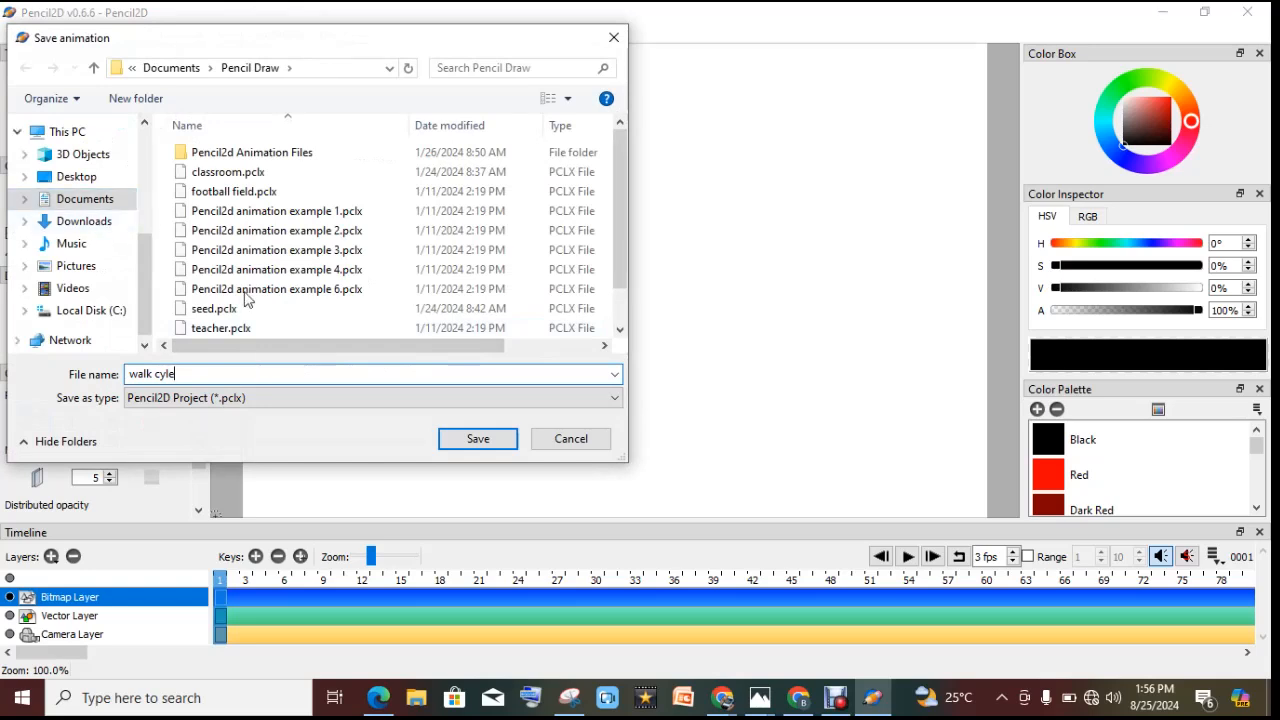
text(e)
click(472, 438)
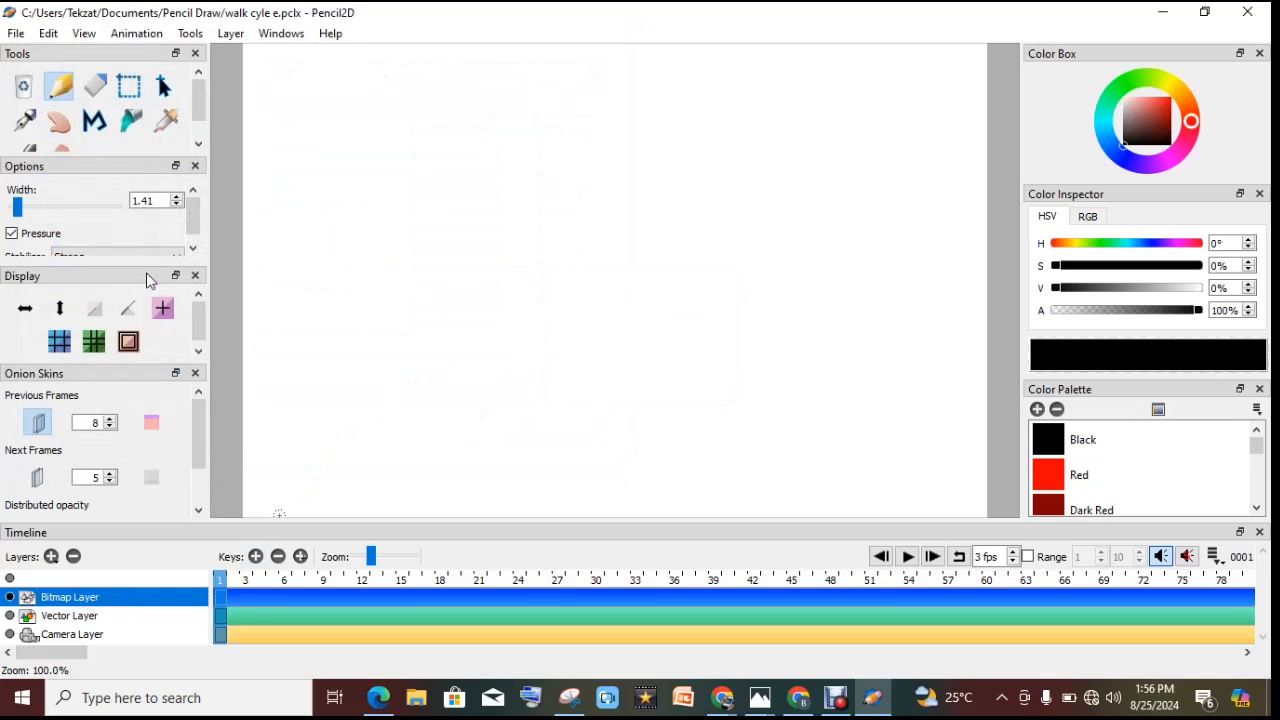
Import the blue house picture from the Pictures folder onto the bitmap layer, using the offered import position.
click(18, 34)
mouse_move(65, 164)
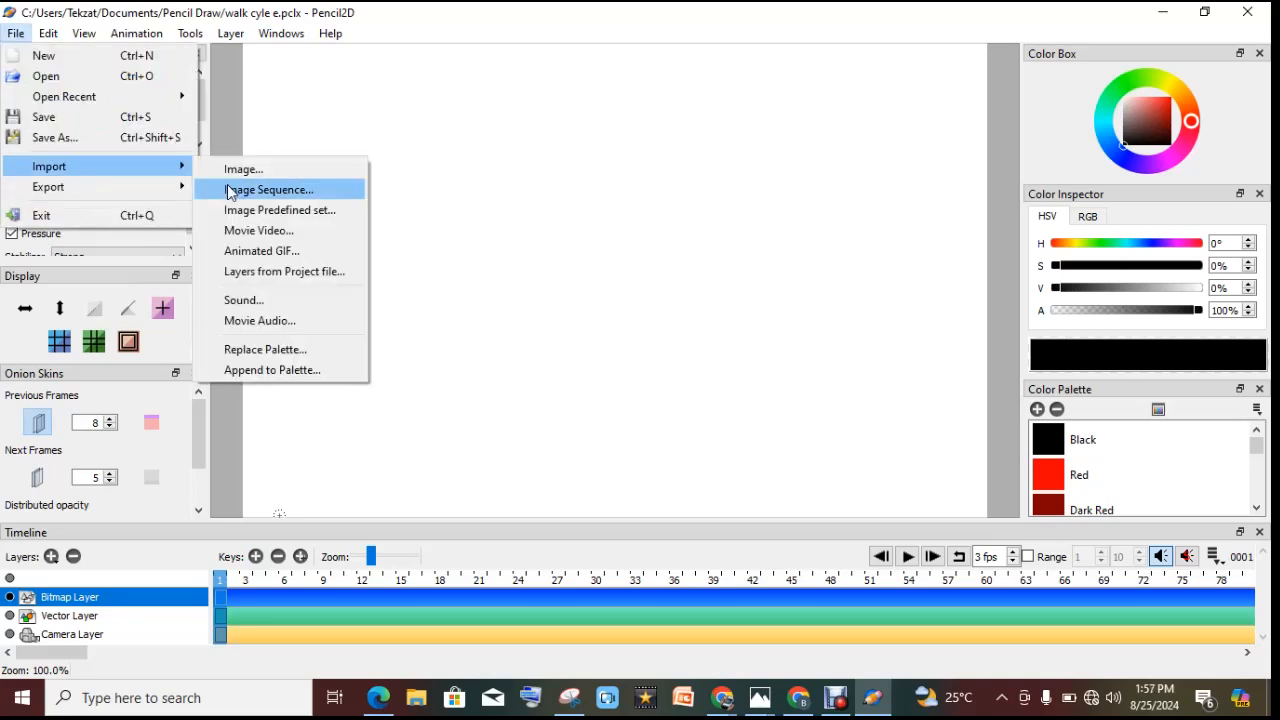
click(253, 171)
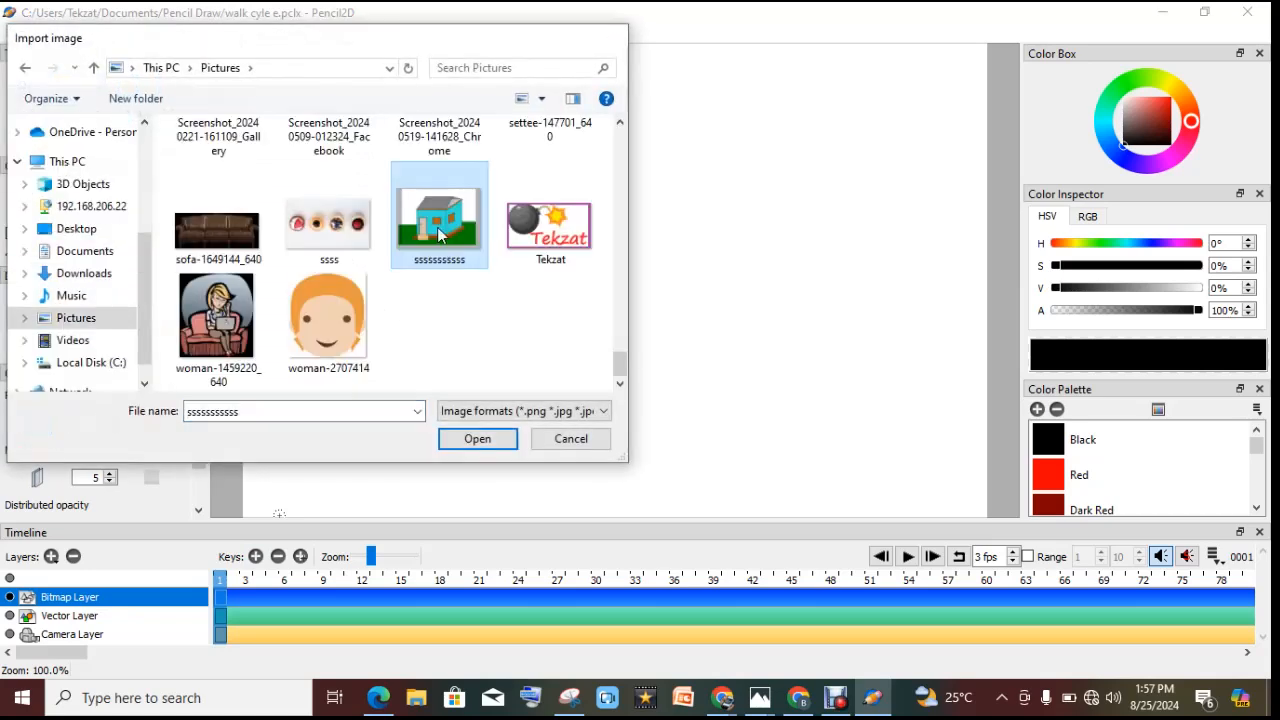
double_click(439, 231)
click(655, 386)
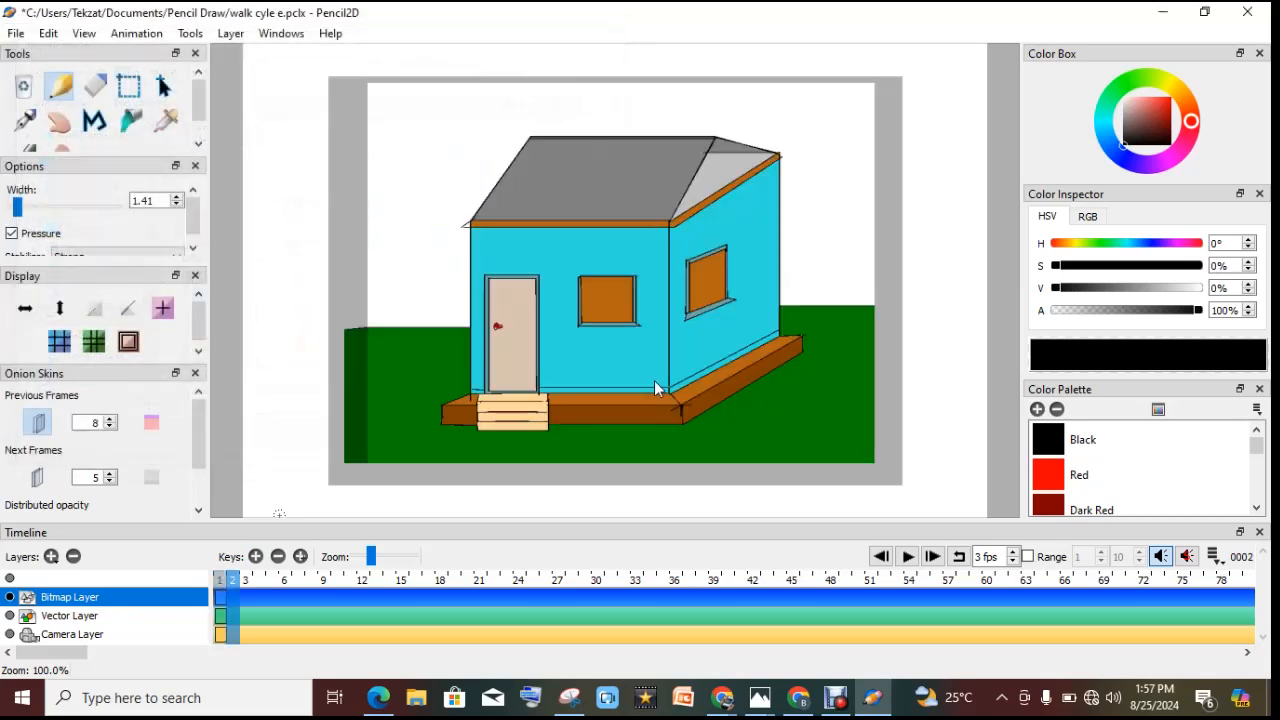
Select the whole house image and enlarge it from two opposite corners until it fills the canvas.
click(128, 86)
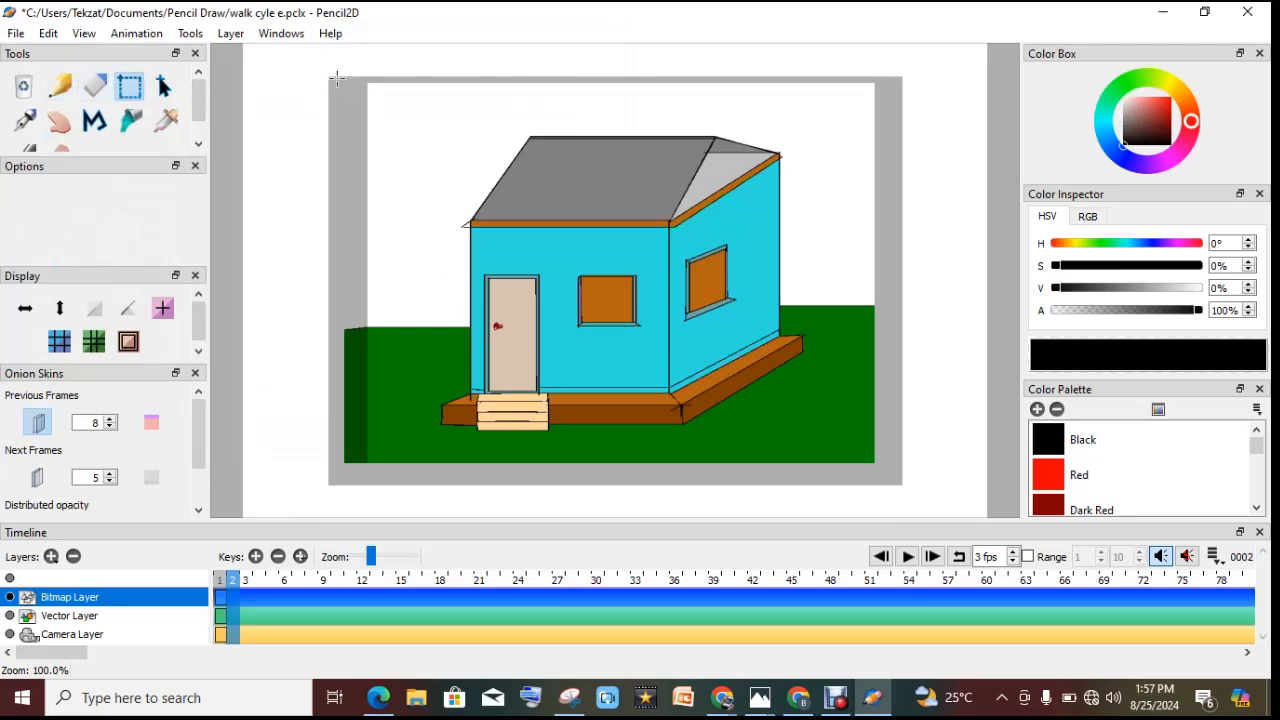
drag(327, 76, 904, 484)
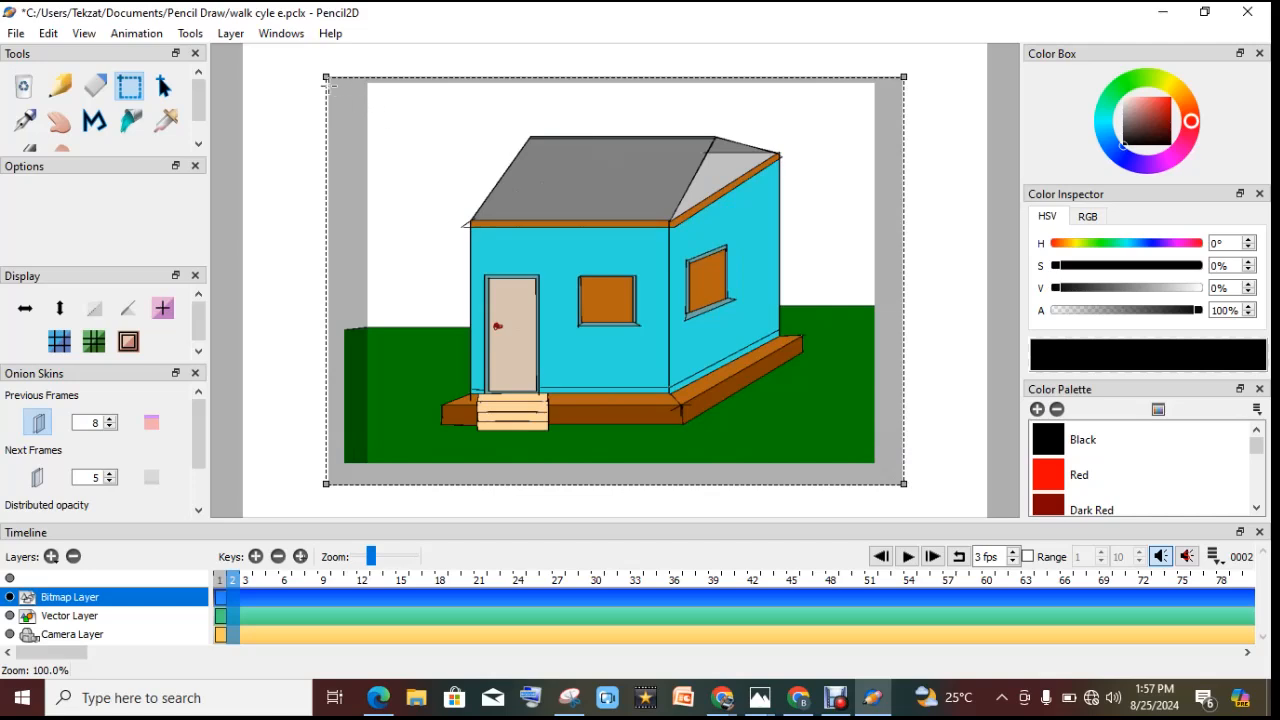
drag(326, 77, 319, 75)
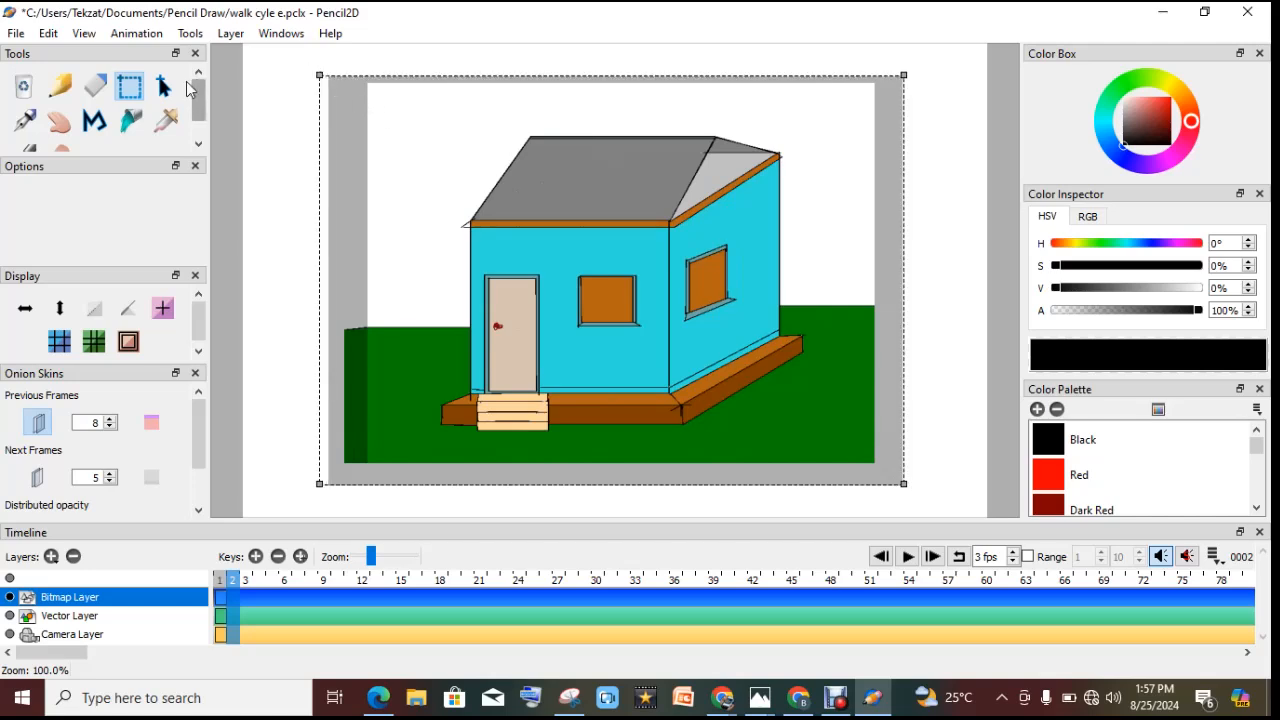
click(164, 87)
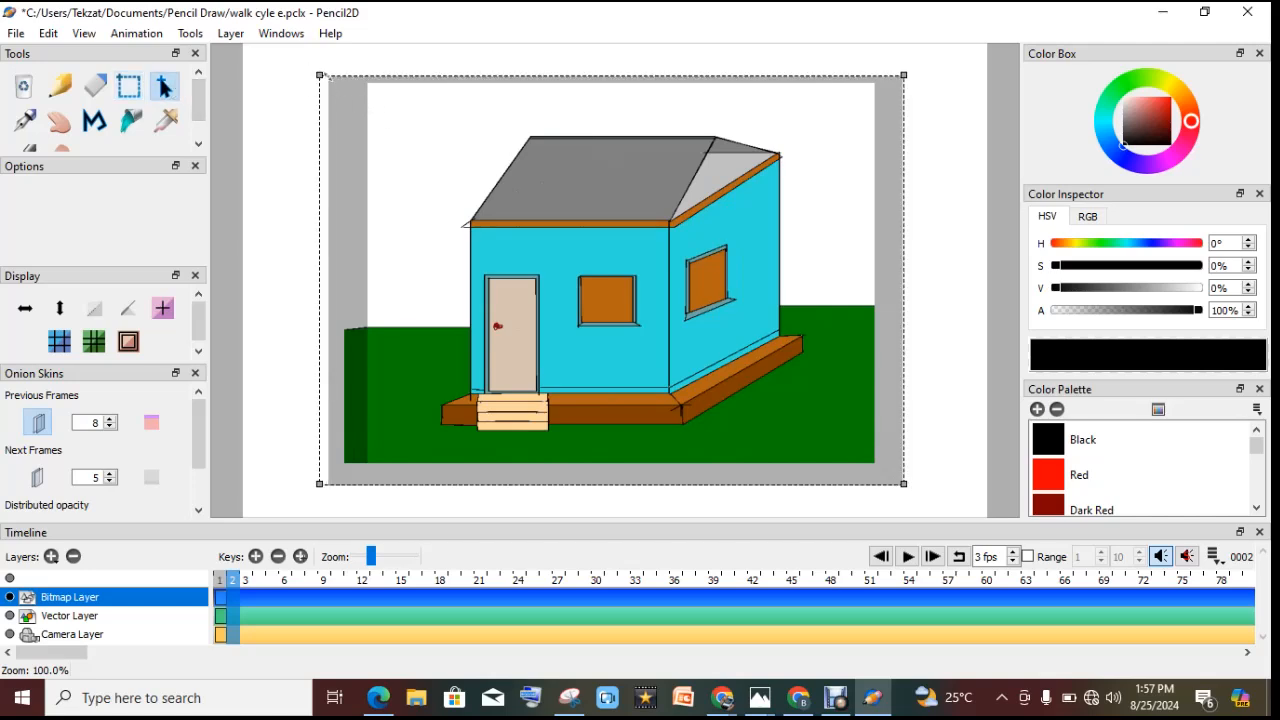
drag(320, 75, 218, 62)
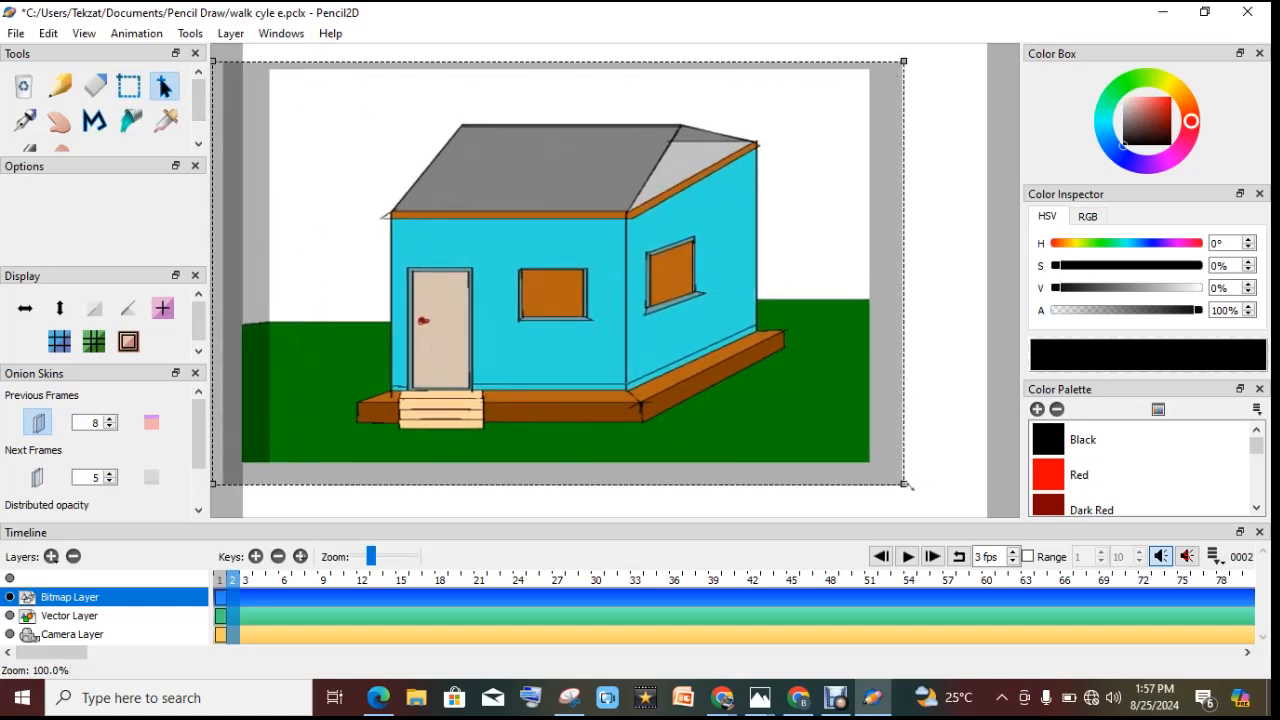
drag(905, 485, 1029, 537)
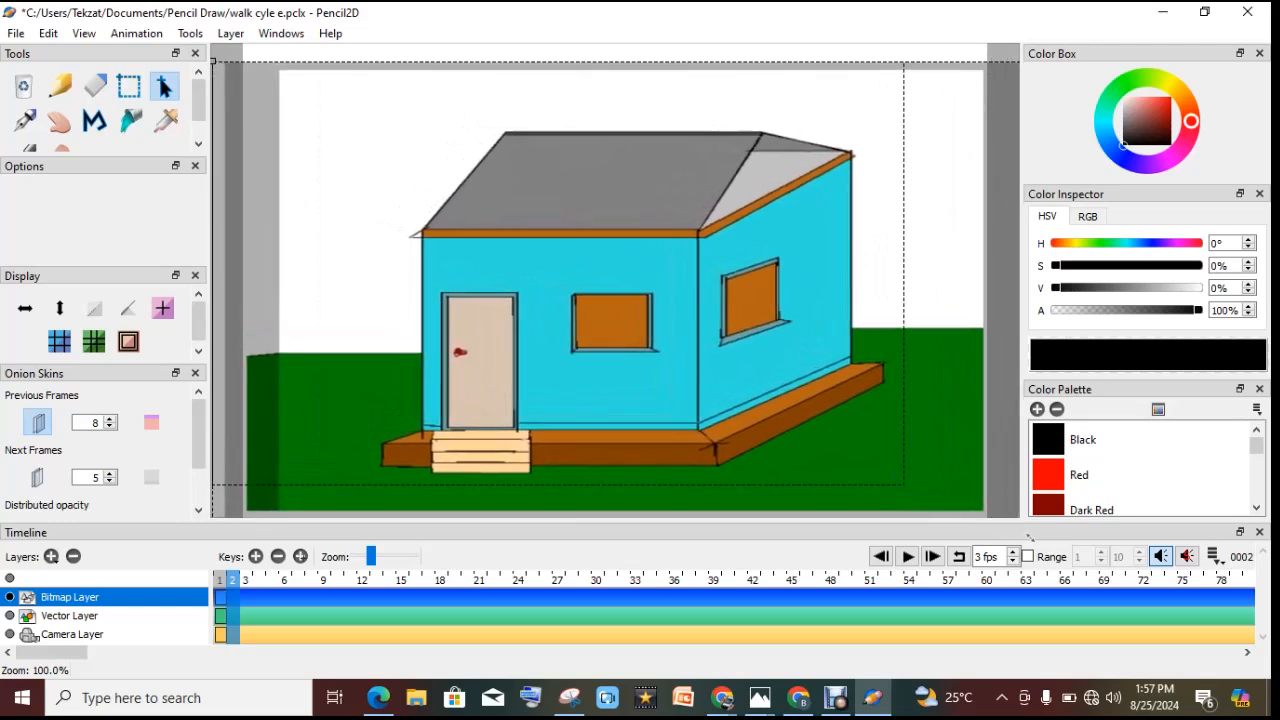
drag(1029, 537, 1033, 538)
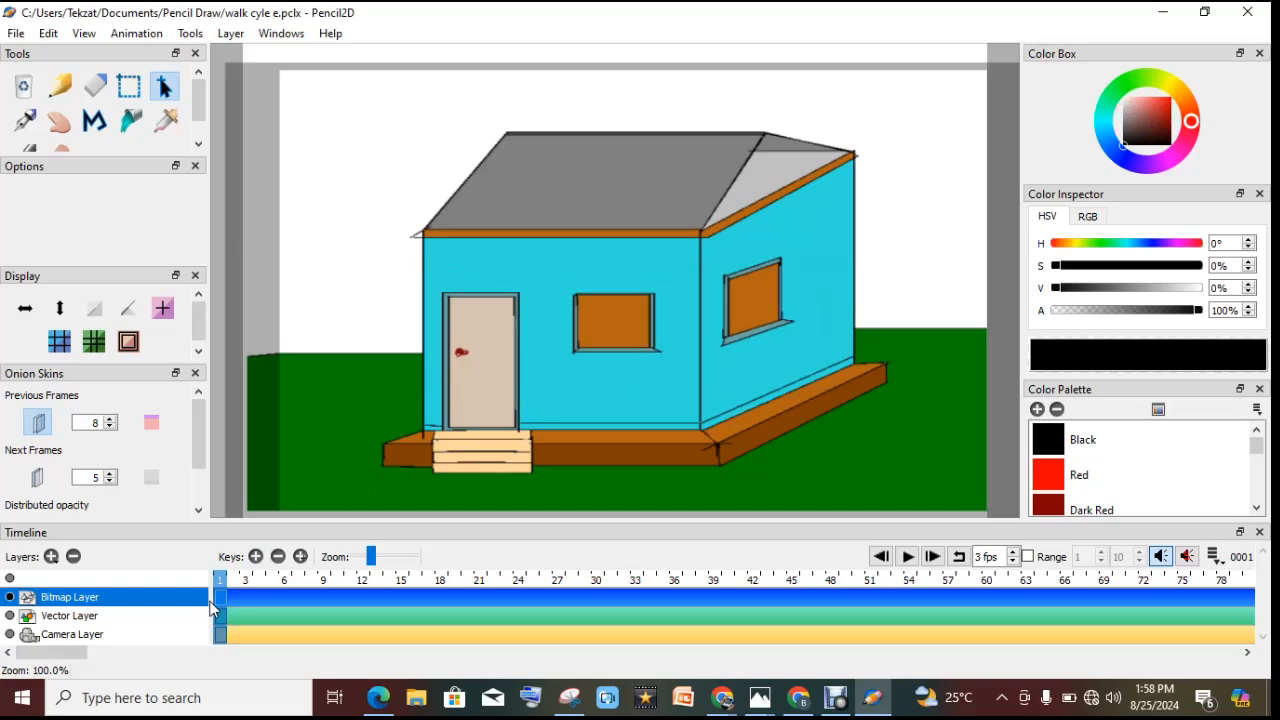
Add a new bitmap layer named "Wal" above the house layer.
click(51, 557)
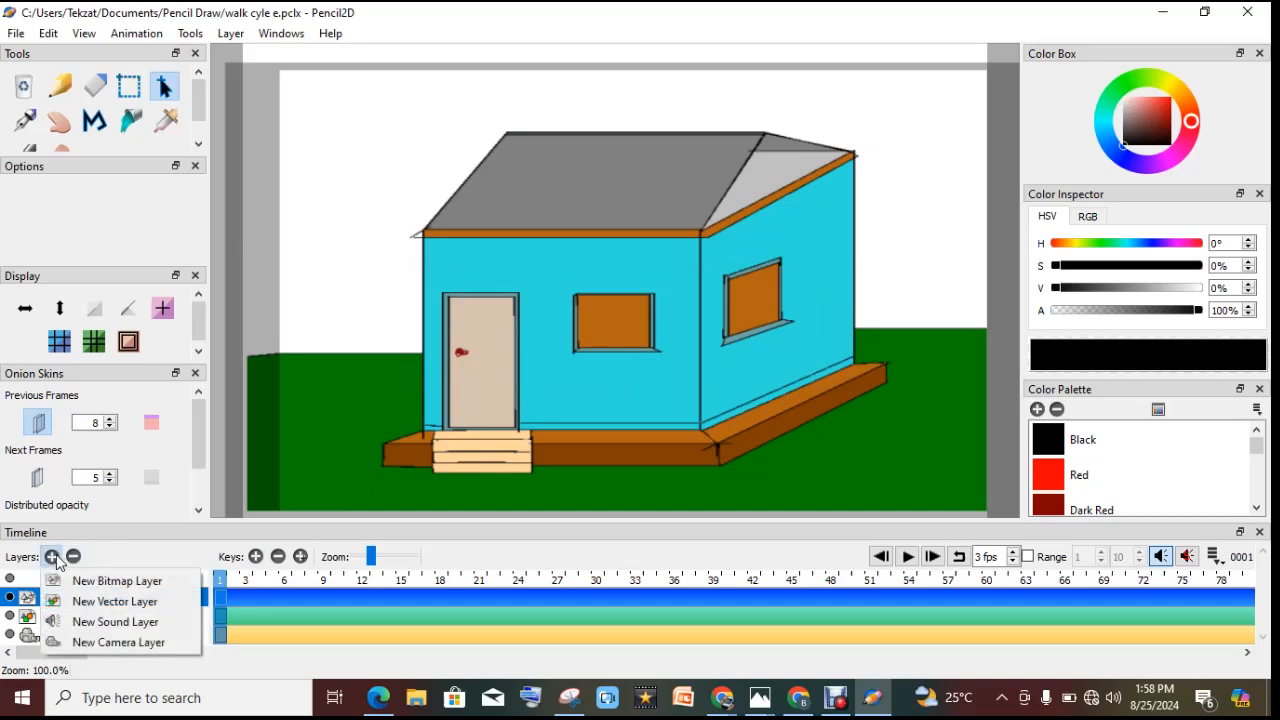
click(104, 581)
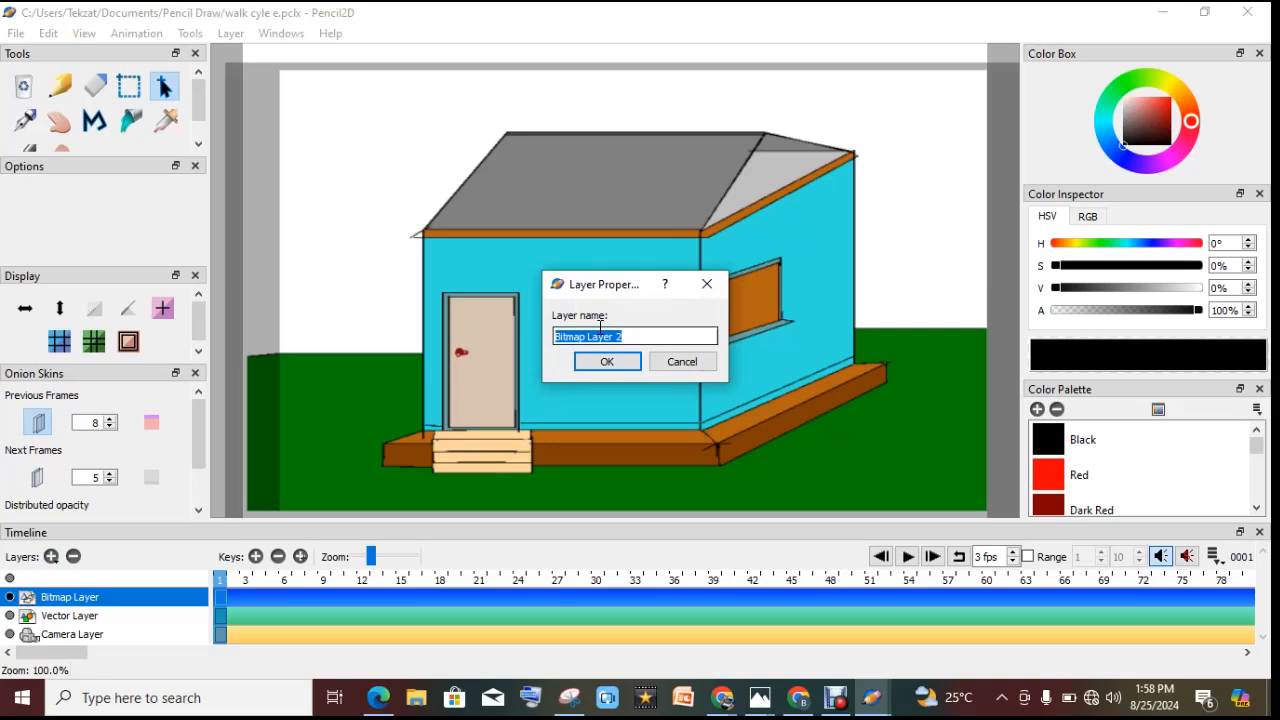
text(Ws)
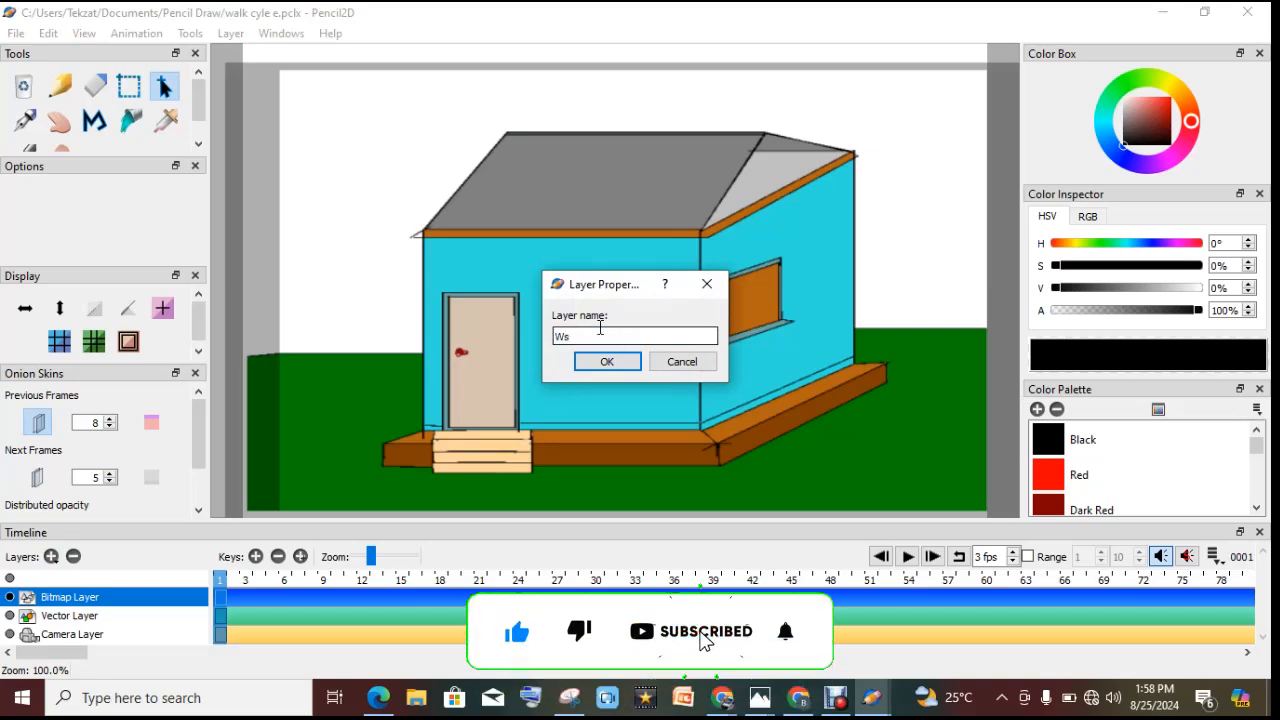
key(BackSpace)
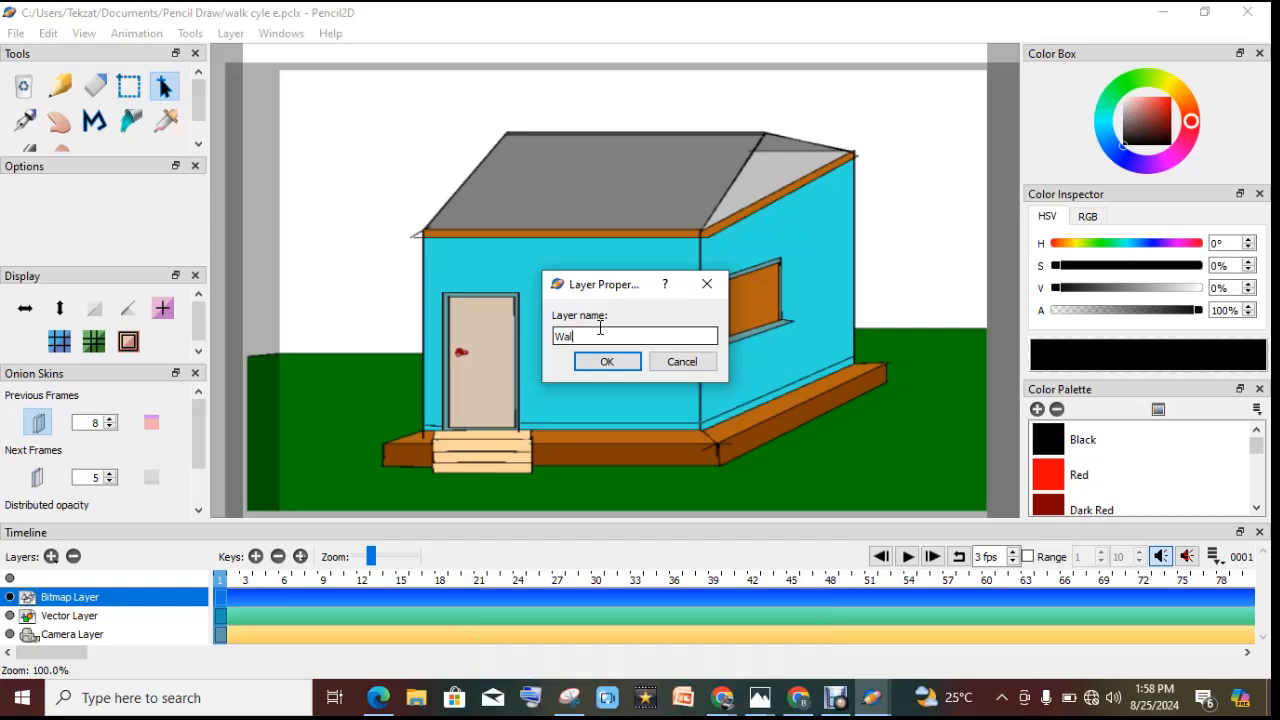
click(607, 364)
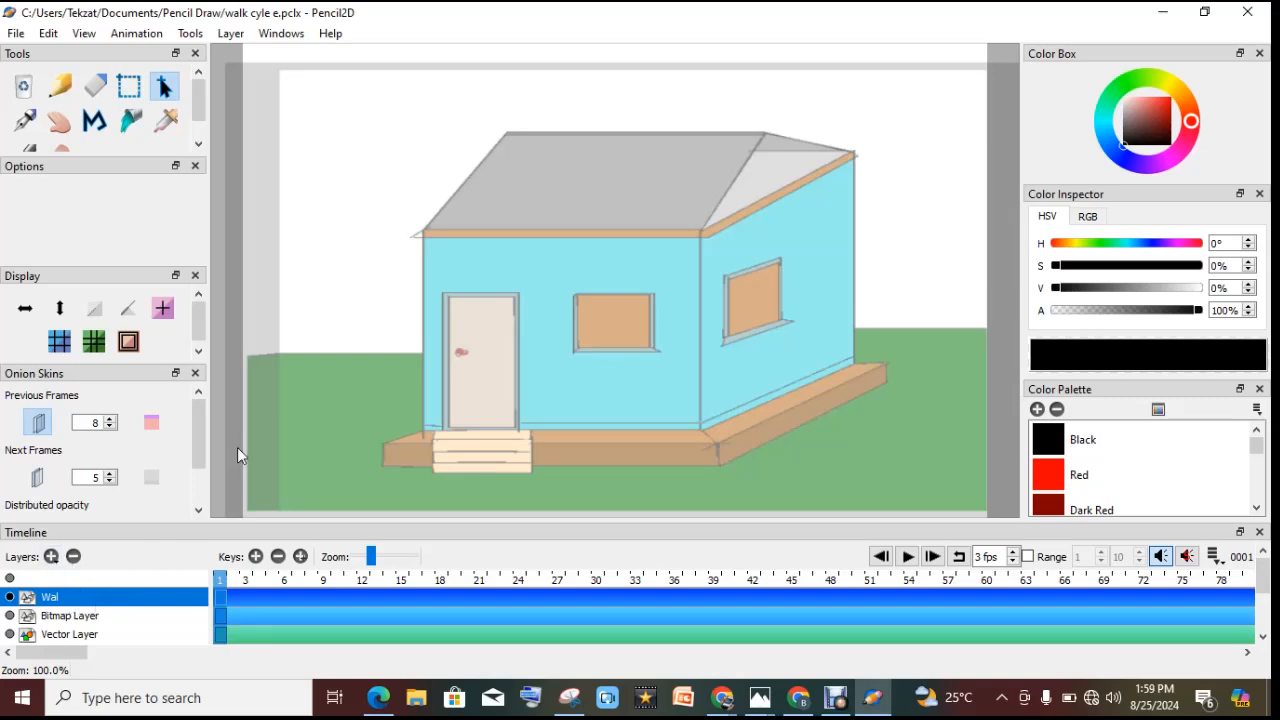
Import the walk-cycle reference image onto the Wal layer, positioned at the center of the current view.
click(17, 35)
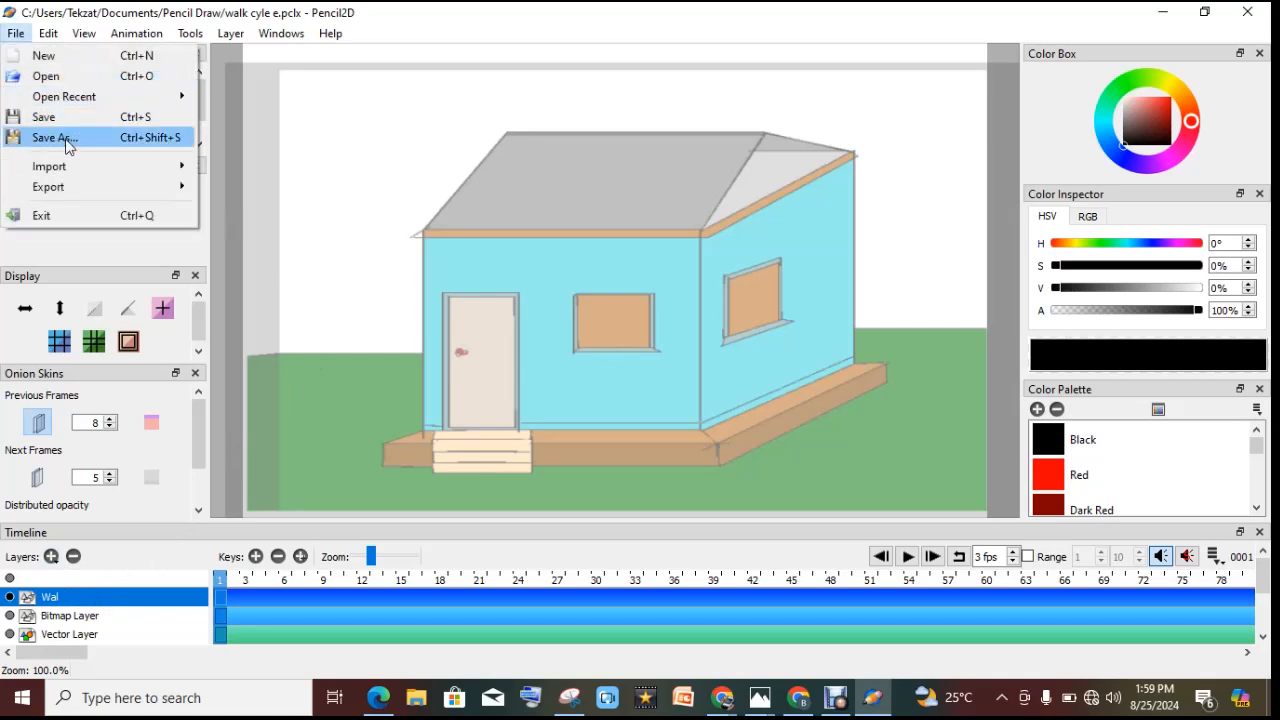
mouse_move(70, 166)
click(323, 174)
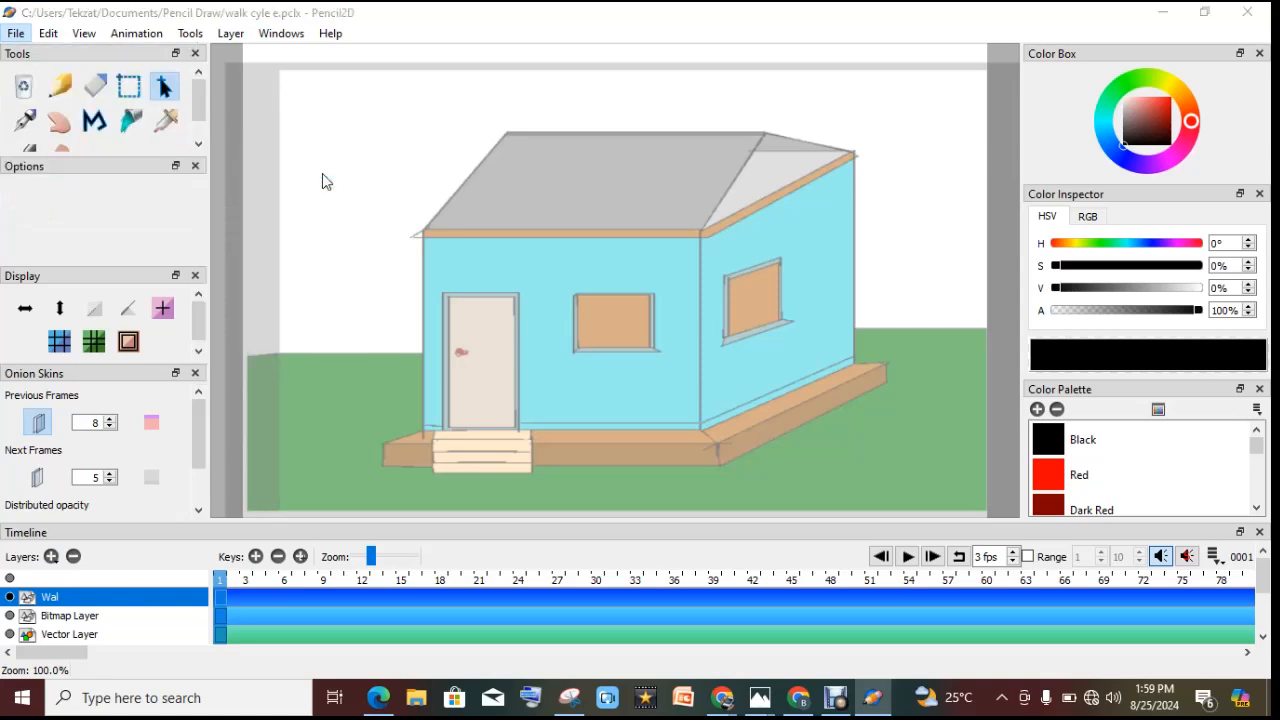
double_click(343, 257)
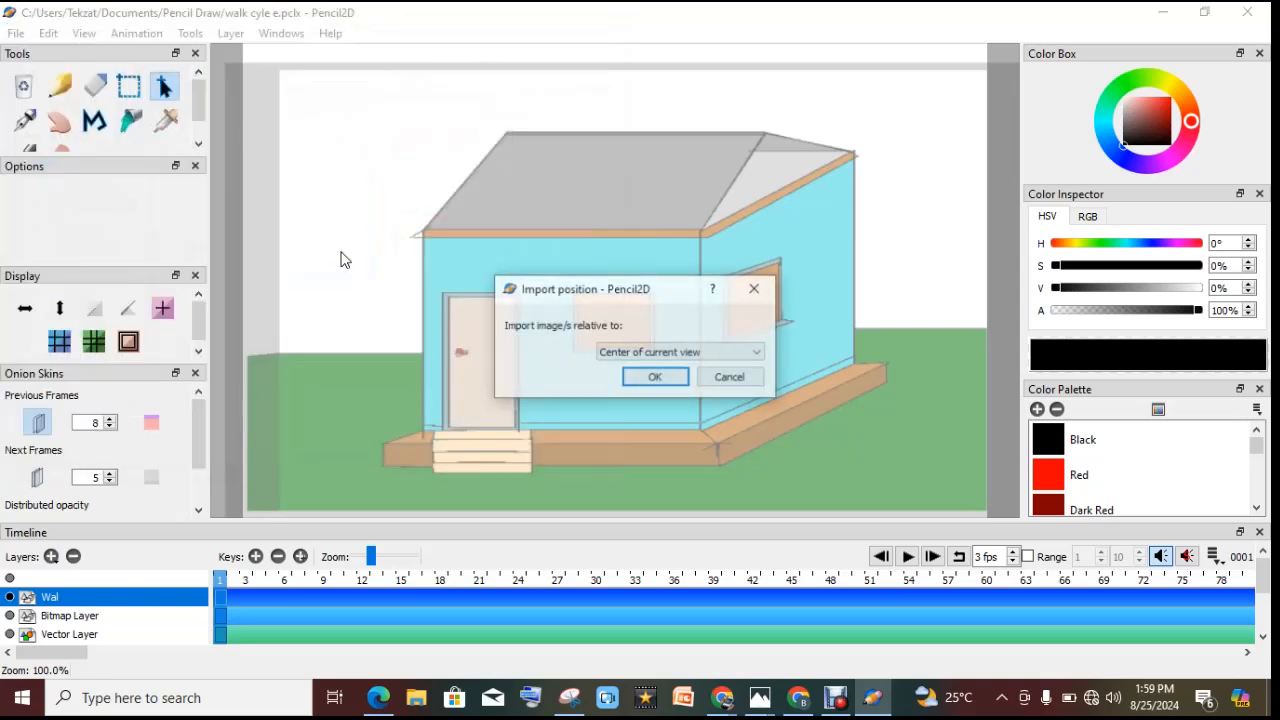
click(651, 376)
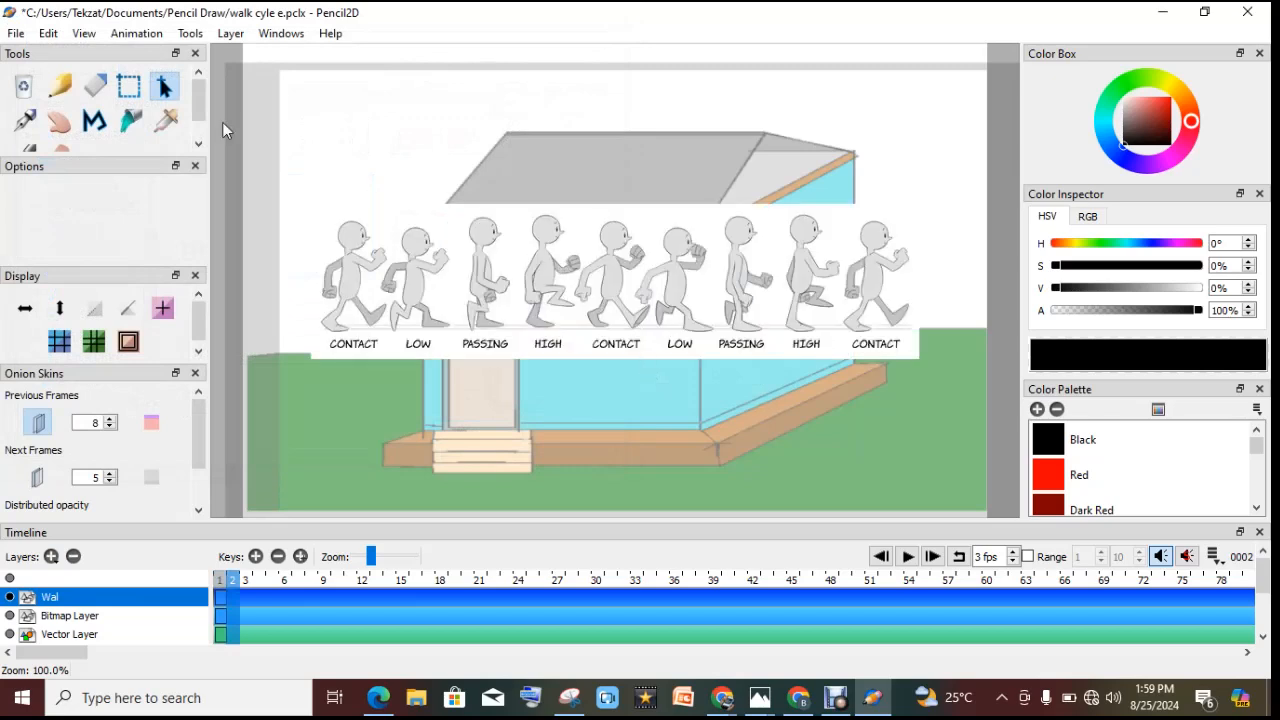
Select the walk-cycle reference, move it down to the canvas's lower edge and enlarge it to nearly the canvas width.
click(136, 85)
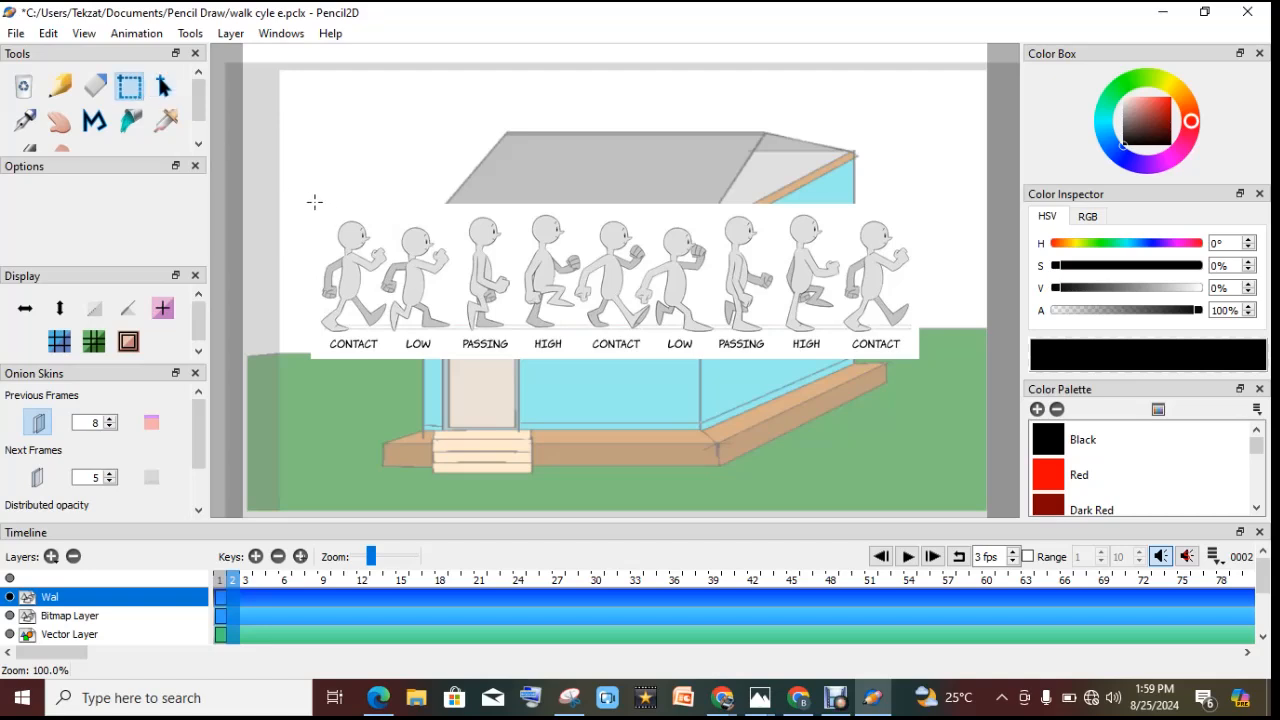
drag(303, 200, 923, 360)
key(q)
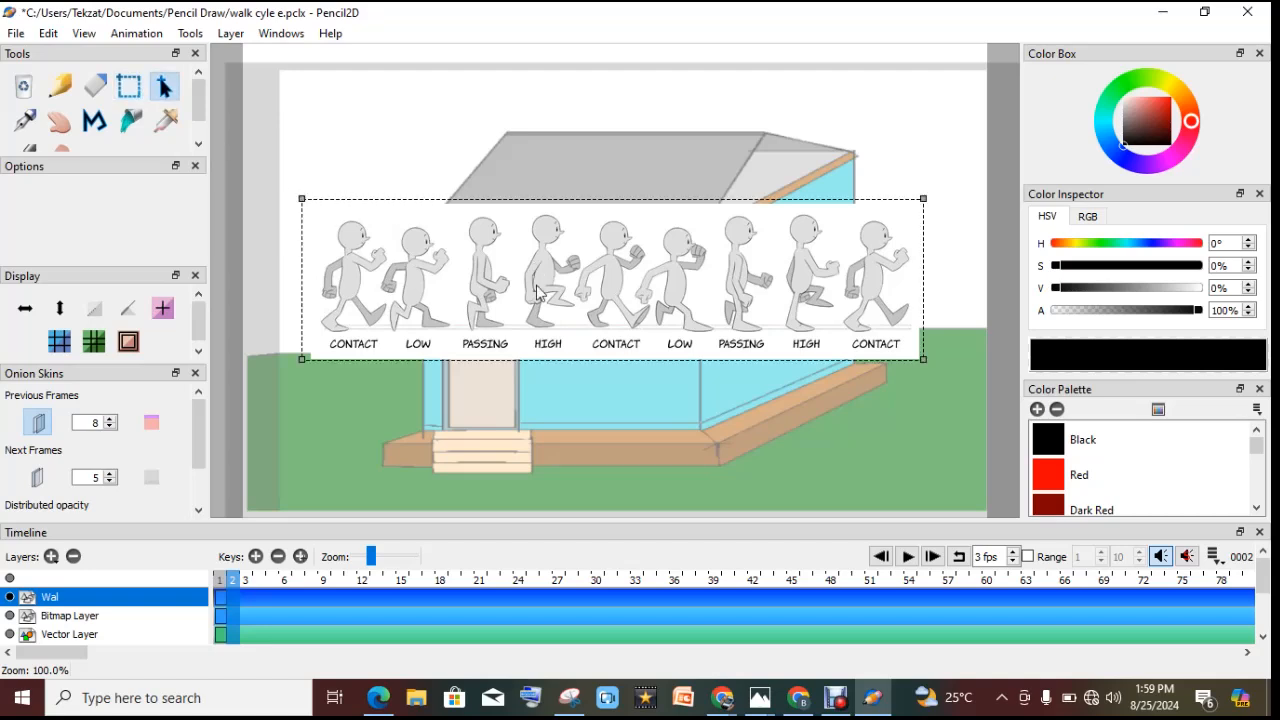
drag(537, 273, 530, 437)
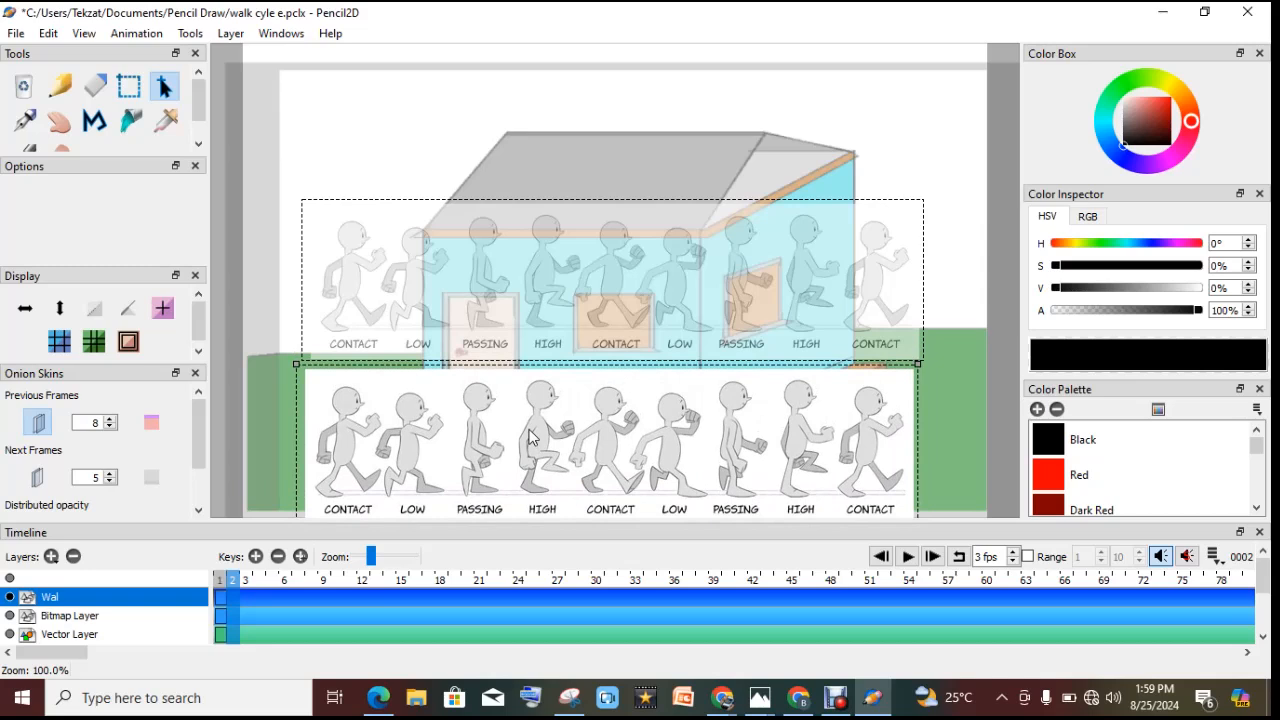
drag(530, 437, 530, 437)
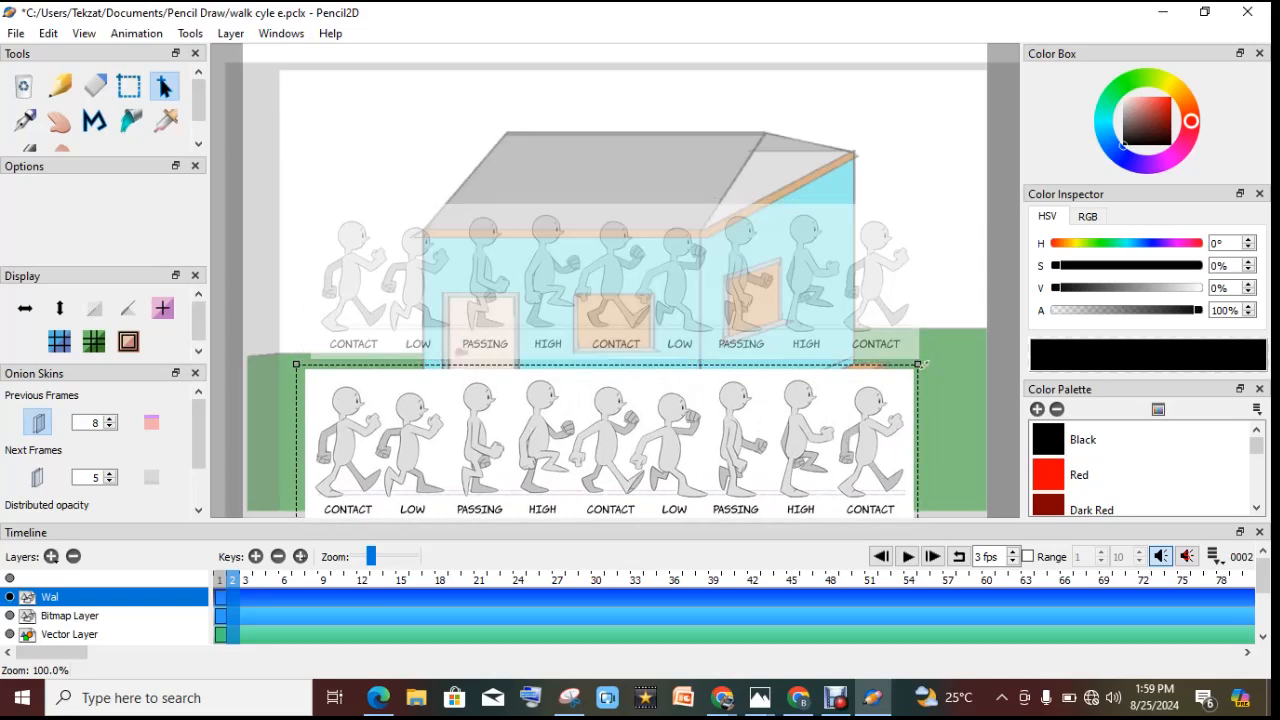
drag(926, 366, 960, 340)
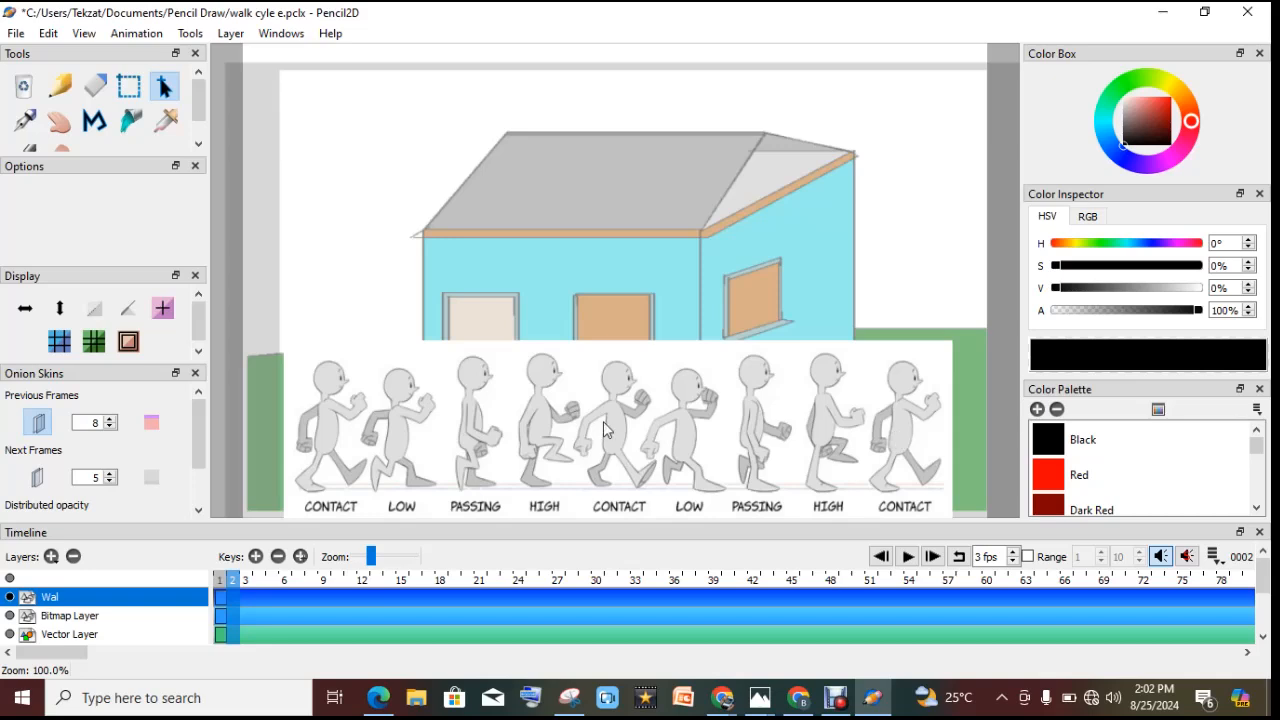
Add another bitmap layer above the Wal layer, keeping the default name Bitmap Layer 2.
click(55, 557)
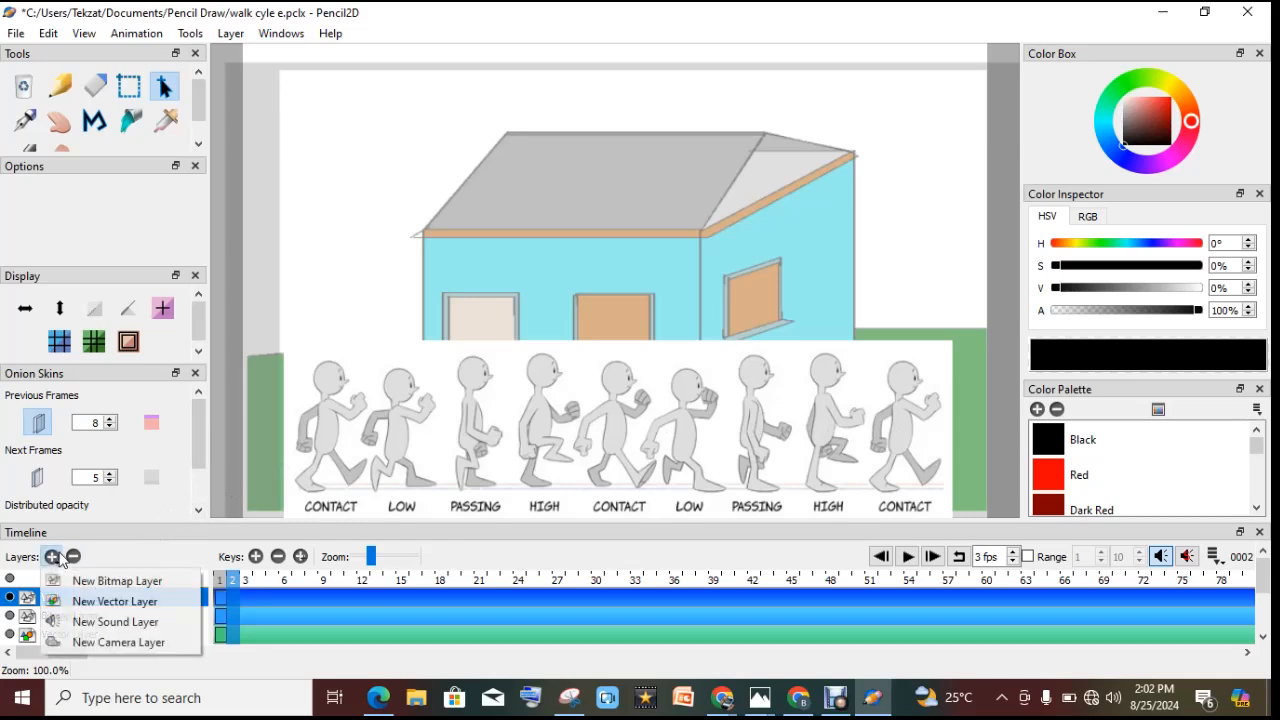
click(105, 581)
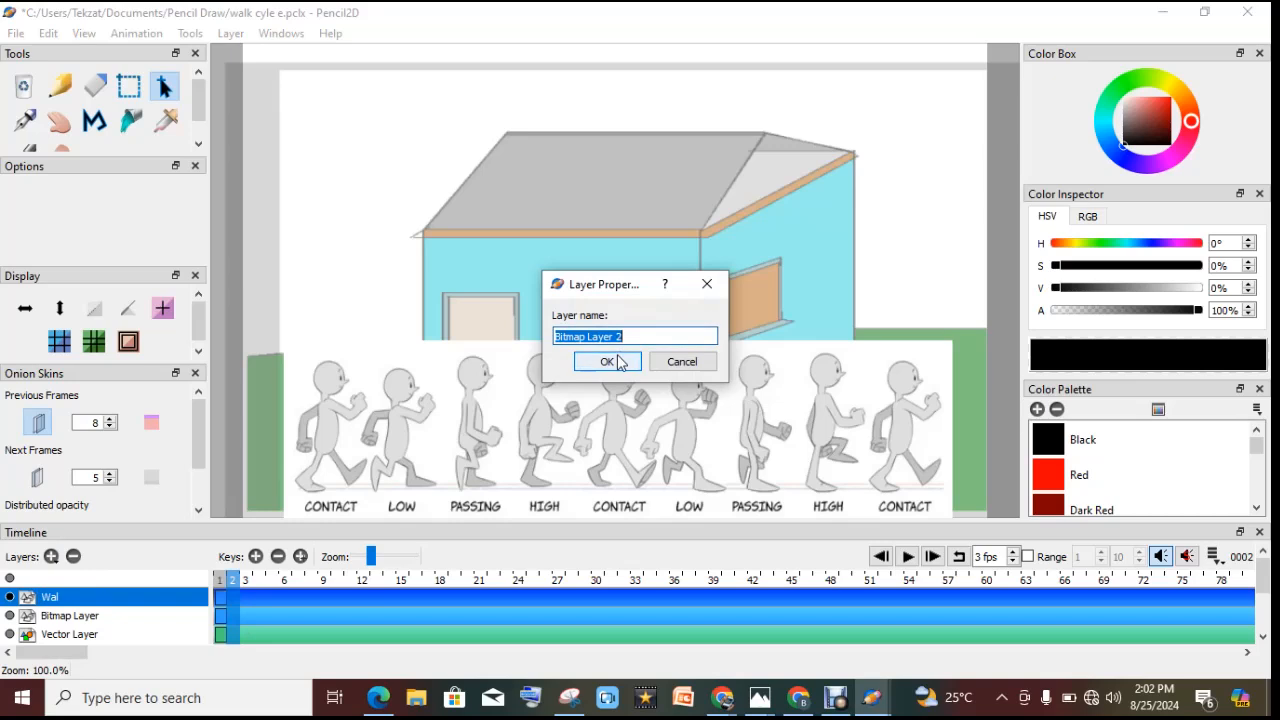
click(608, 362)
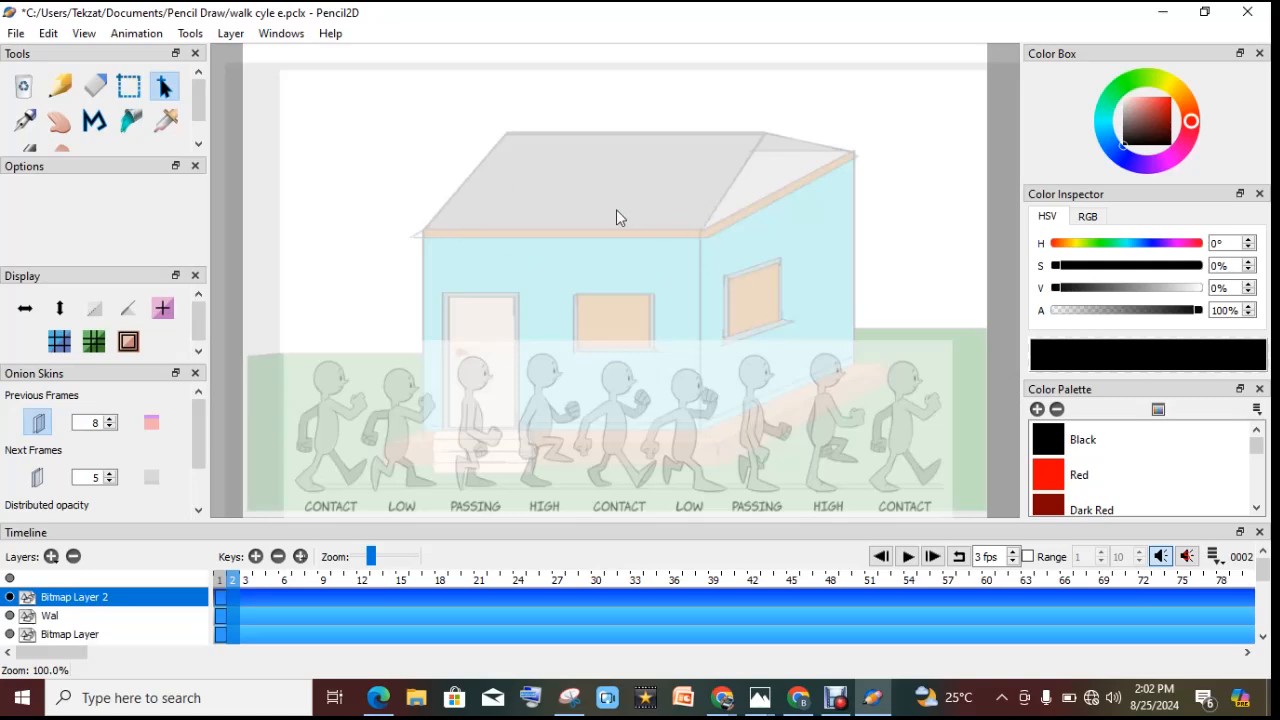
Return to frame 1 and save the project.
click(228, 585)
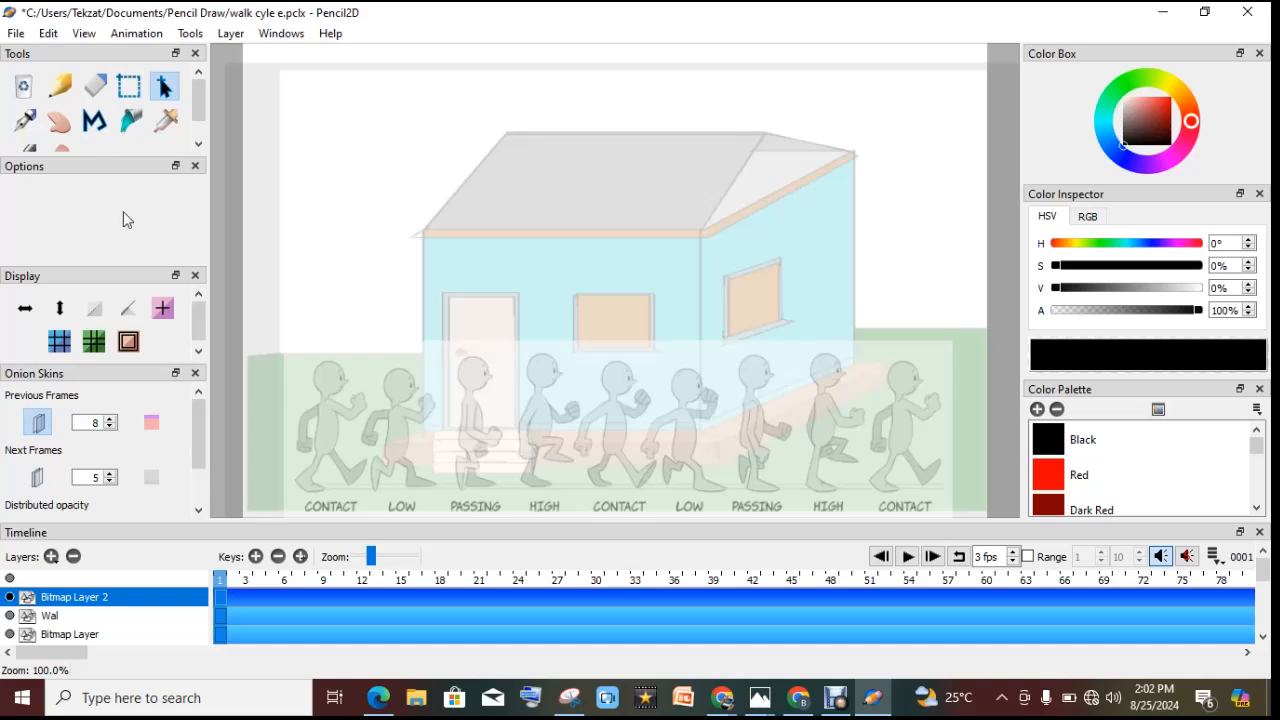
click(20, 34)
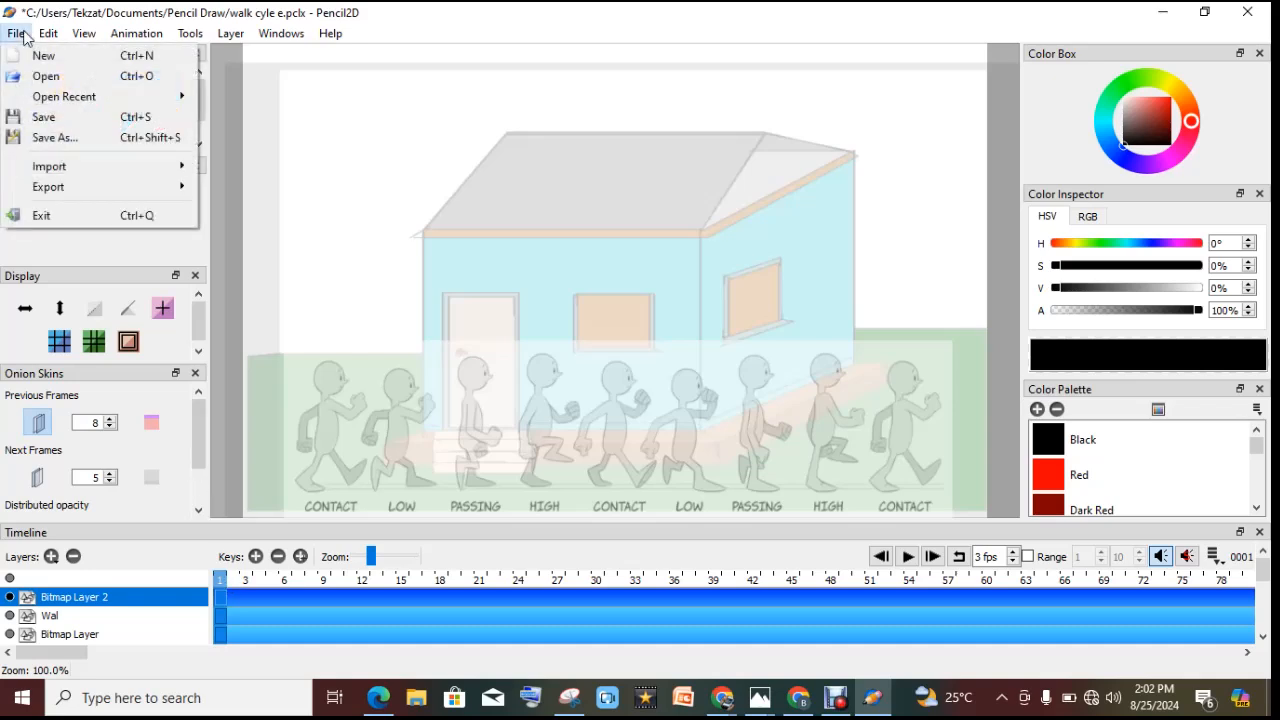
click(40, 117)
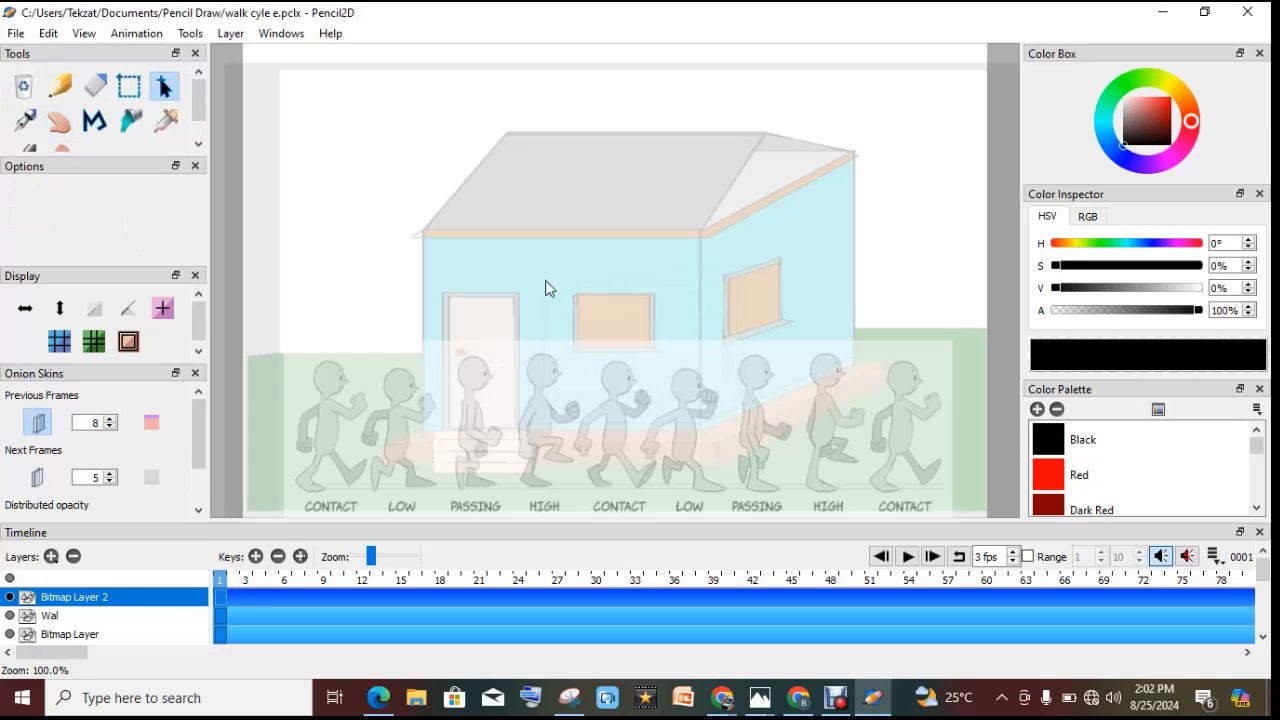
Hide the house background's Bitmap Layer and add consecutive keyframes on Bitmap Layer 2 from frame 2 through frame 9.
click(11, 635)
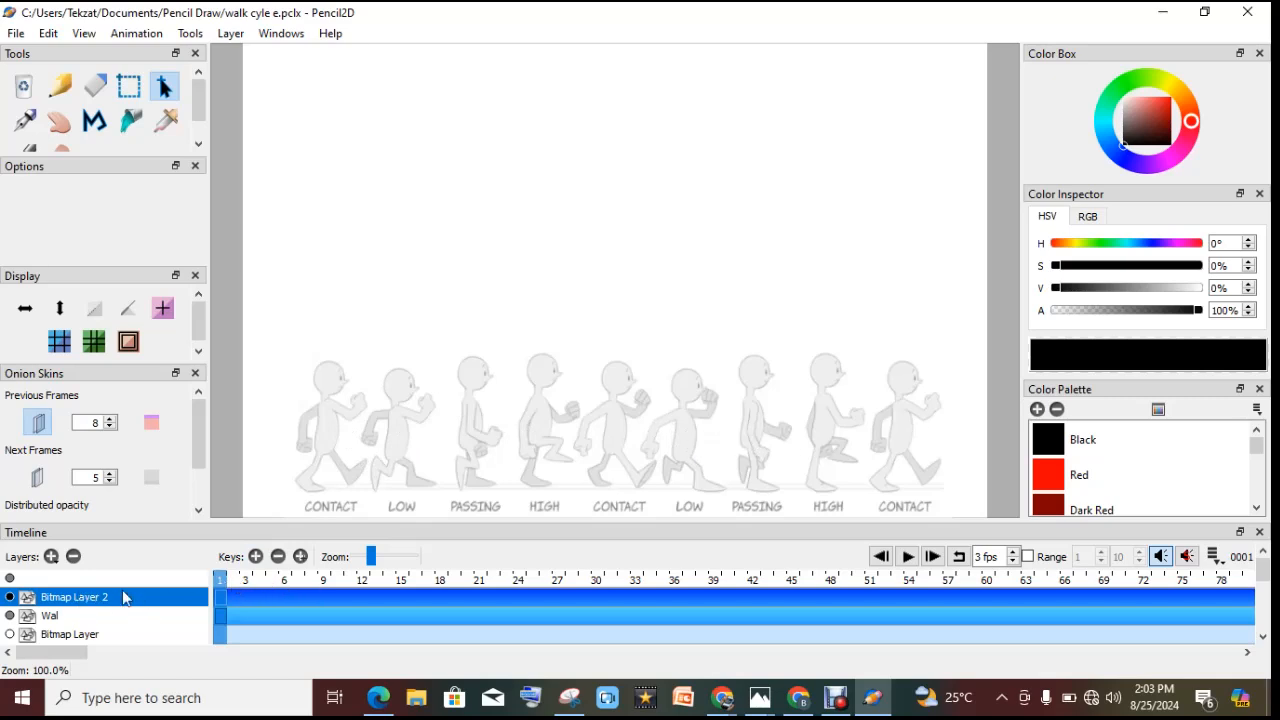
click(257, 557)
click(261, 562)
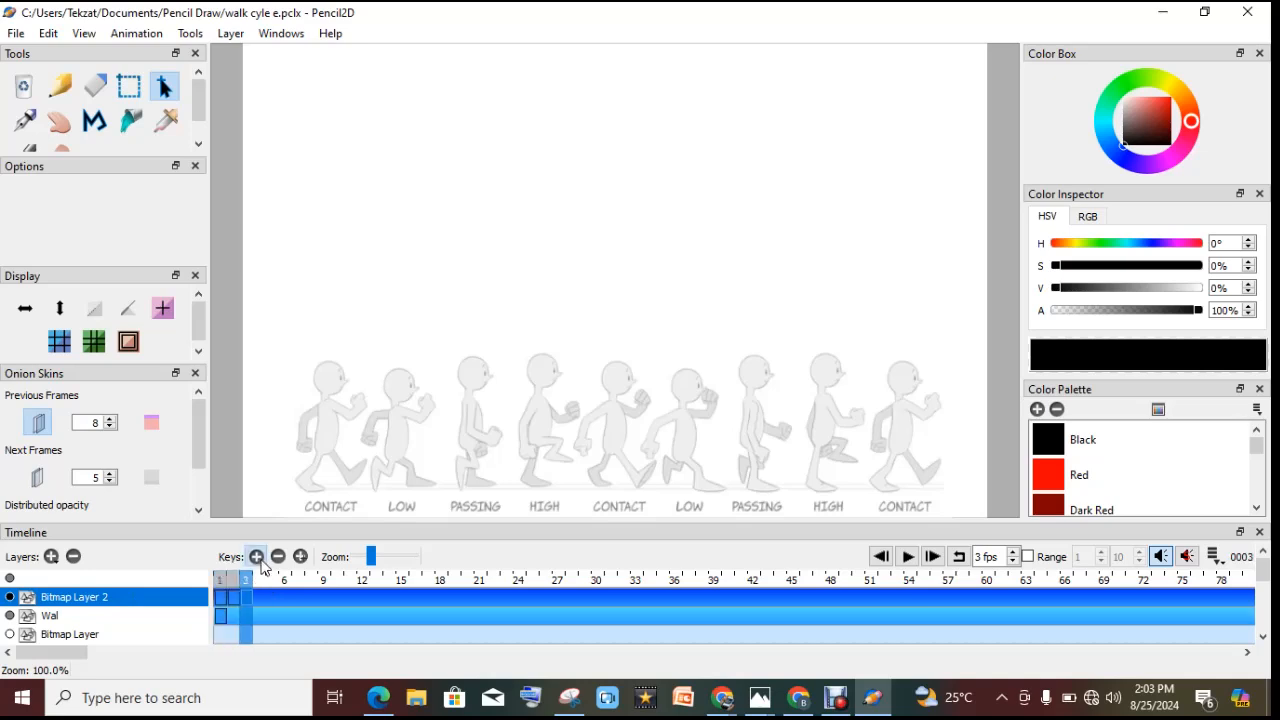
click(261, 562)
click(261, 562)
click(261, 562)
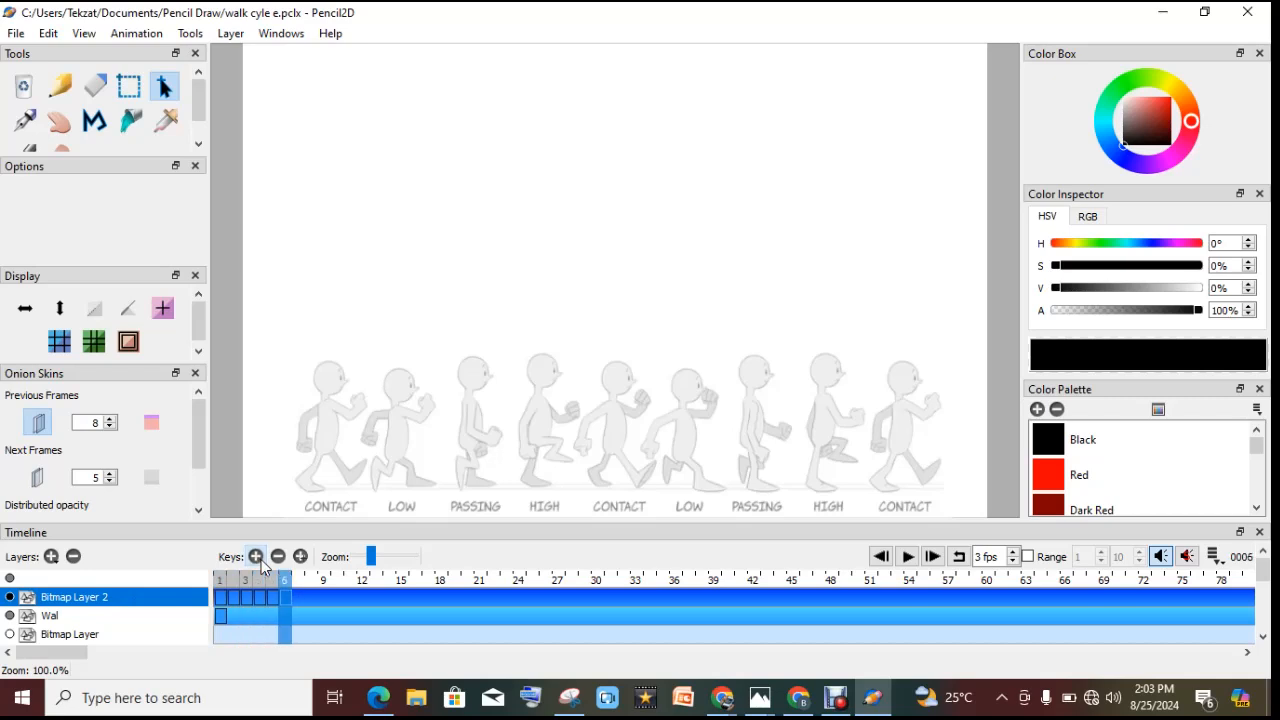
click(257, 557)
click(257, 557)
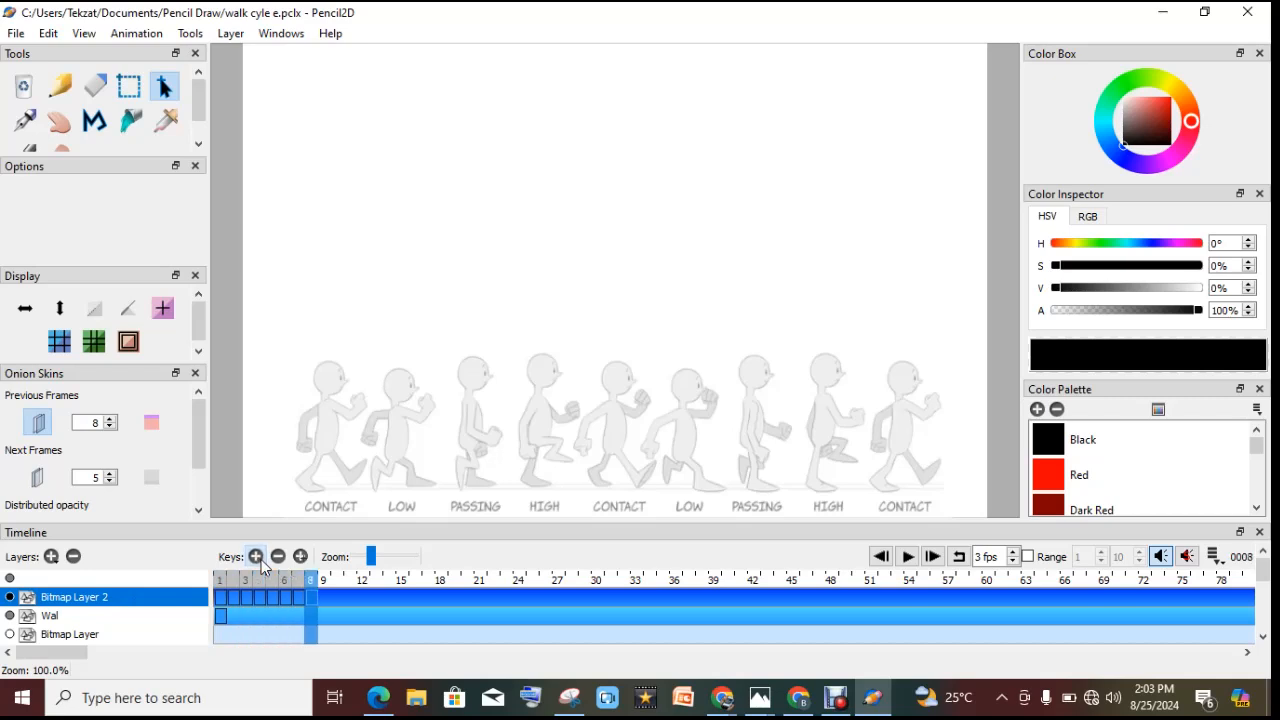
click(257, 557)
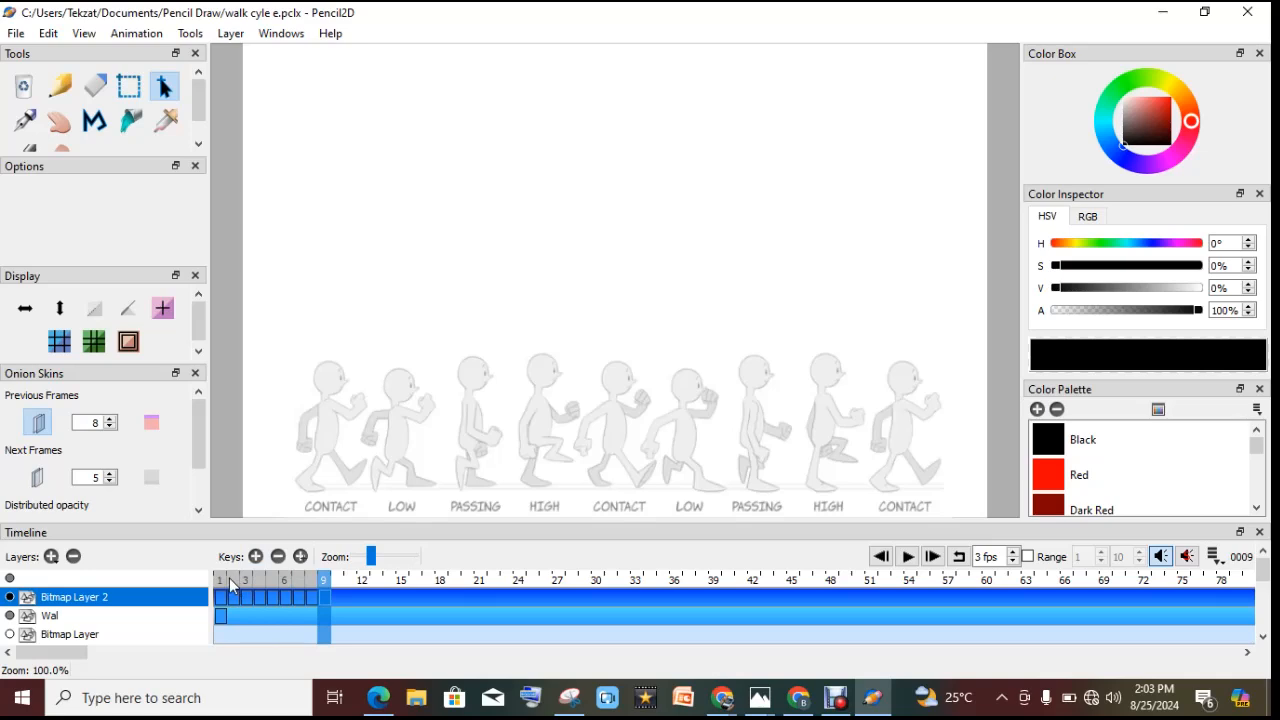
On frame 1, trace the first contact figure's back arm and forward leg with the Pen tool in Dark Red, setting the width to 1.00.
click(221, 580)
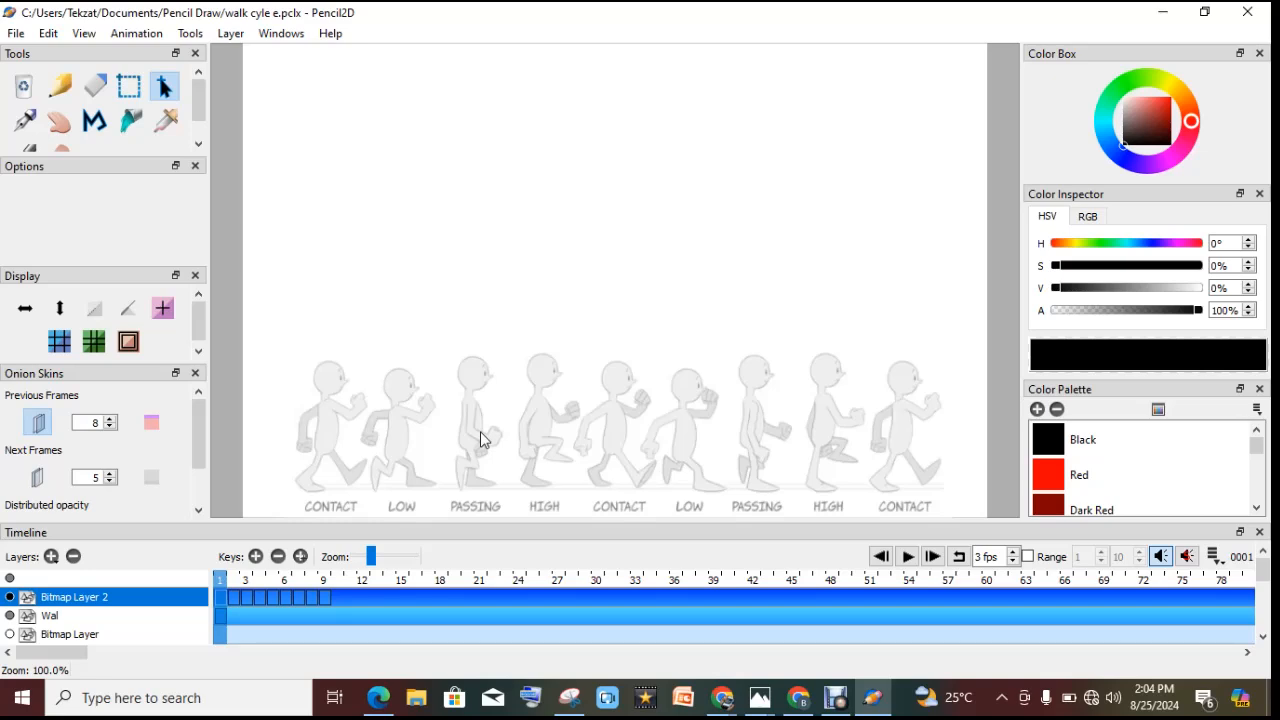
click(25, 120)
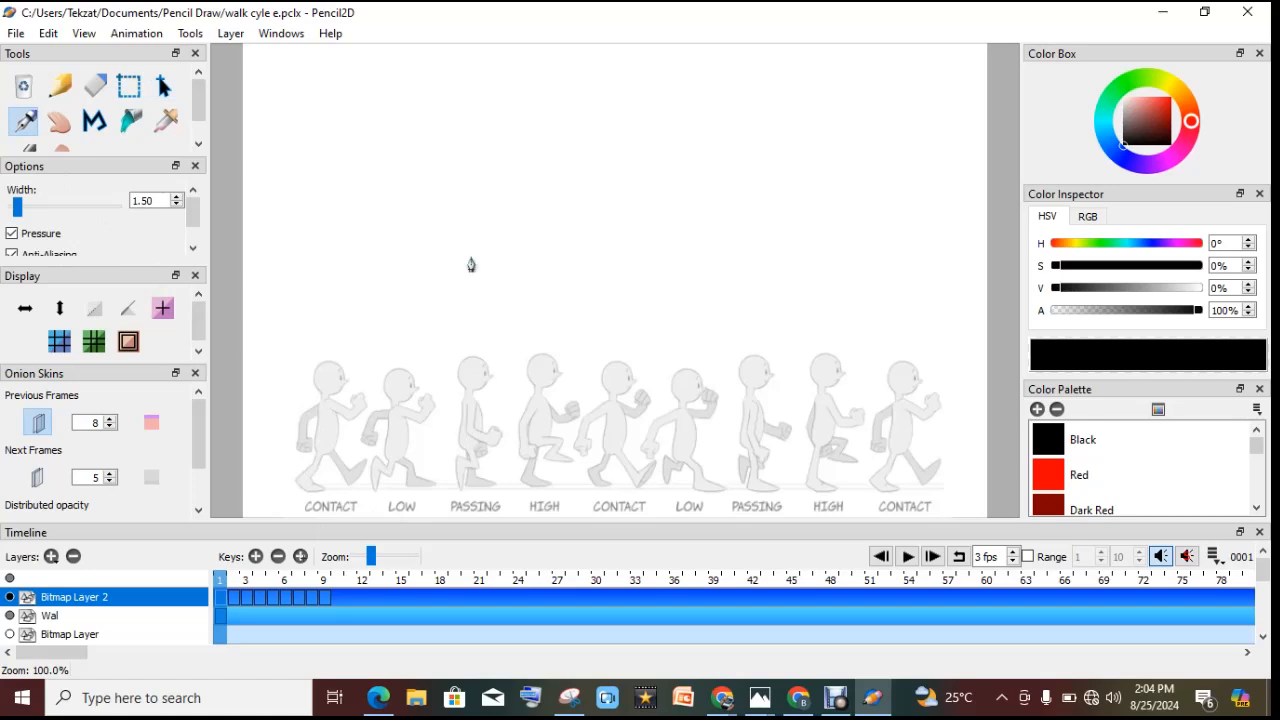
click(1090, 505)
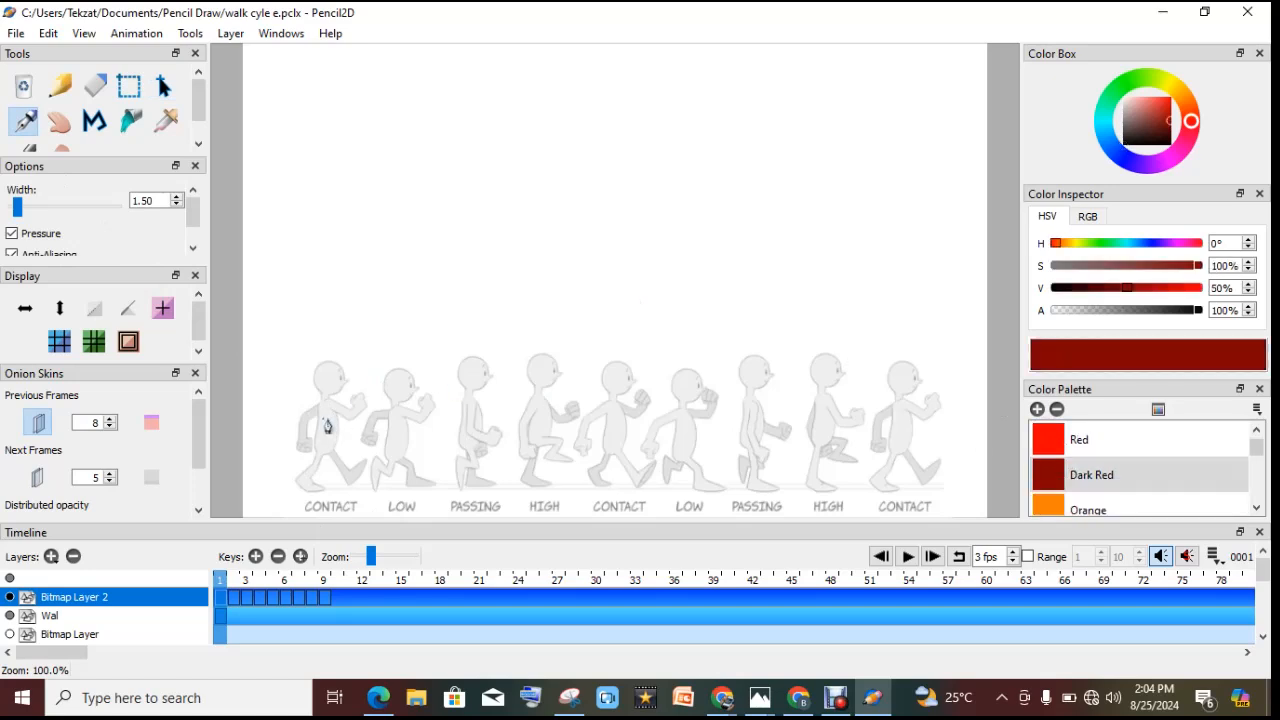
drag(321, 418, 308, 437)
click(151, 200)
key(BackSpace)
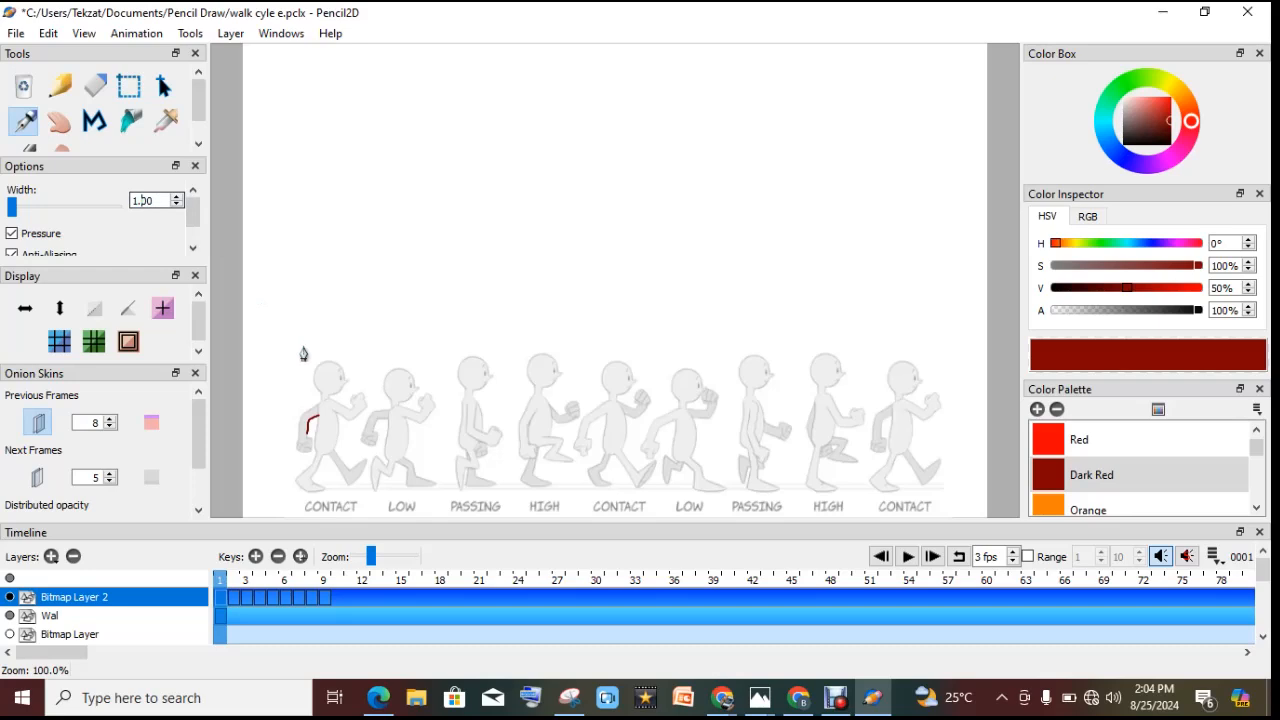
mouse_move(324, 422)
mouse_down()
mouse_move(315, 407)
mouse_move(301, 453)
mouse_move(317, 457)
mouse_move(310, 438)
mouse_up()
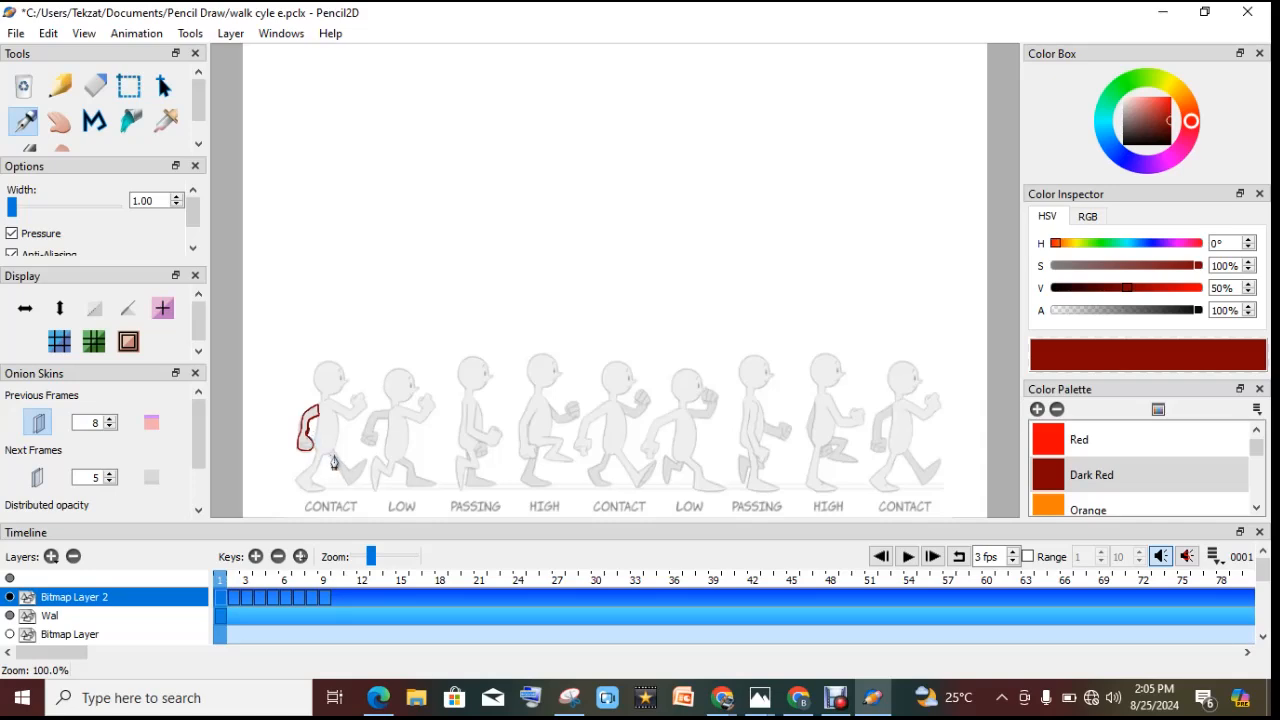
mouse_move(330, 452)
mouse_down()
mouse_move(348, 480)
mouse_move(368, 469)
mouse_move(356, 475)
mouse_up()
On frame 5, trace the middle contact figure's raised forward arm and rear leg with the Dark Red pen.
click(276, 586)
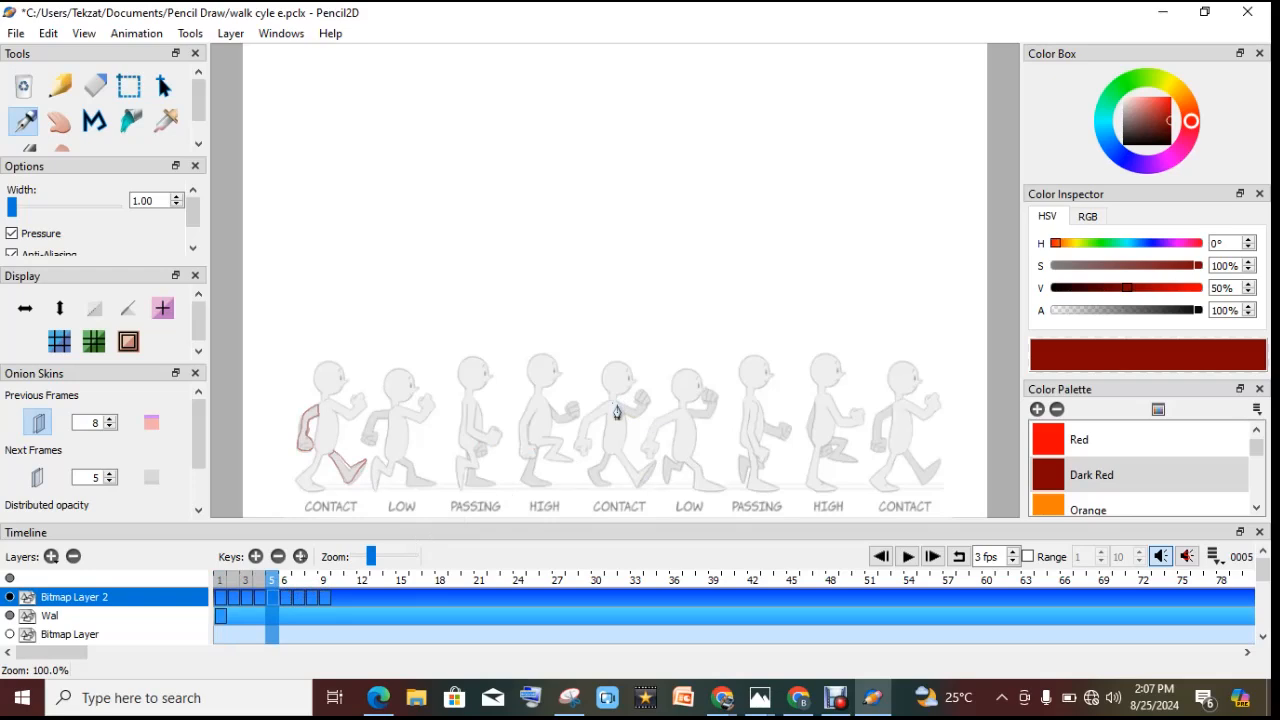
mouse_move(621, 404)
mouse_down()
mouse_move(640, 418)
mouse_move(652, 401)
mouse_move(638, 400)
mouse_move(637, 418)
mouse_move(628, 410)
mouse_up()
mouse_move(609, 451)
mouse_down()
mouse_move(594, 486)
mouse_move(615, 490)
mouse_move(611, 461)
mouse_up()
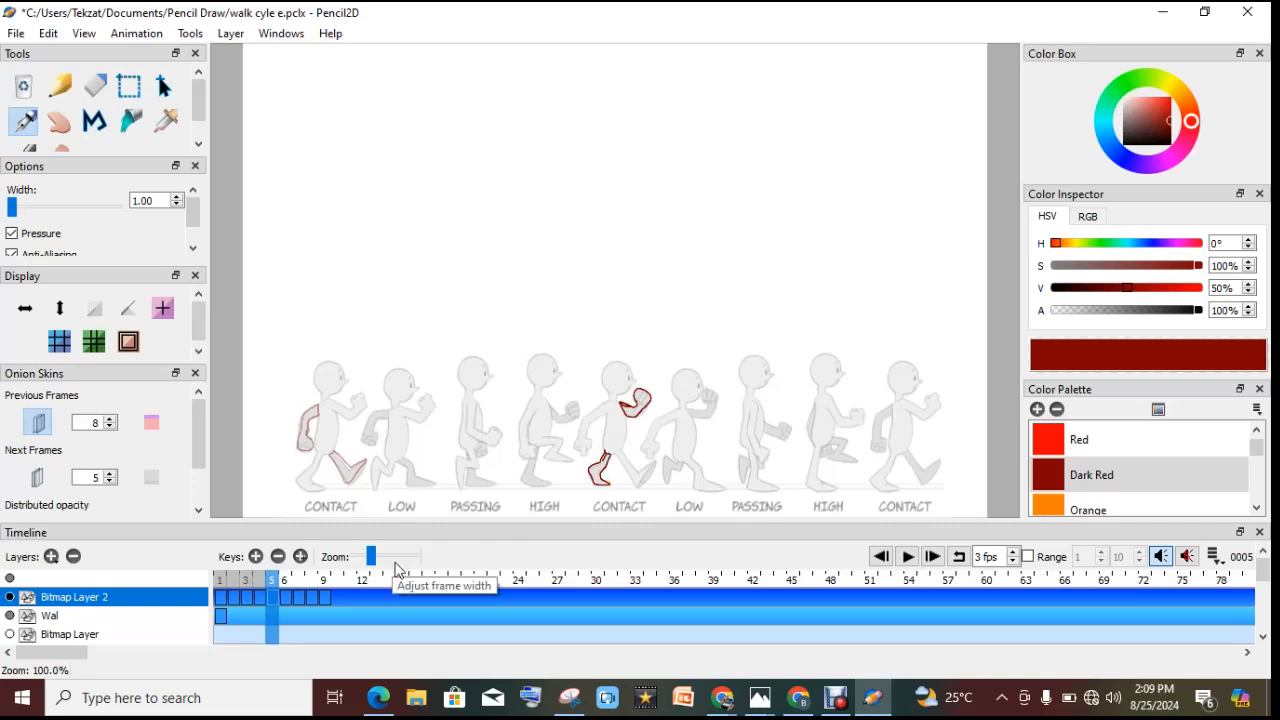
Select the traced arm of the first contact figure on frame 1 and copy it.
click(325, 584)
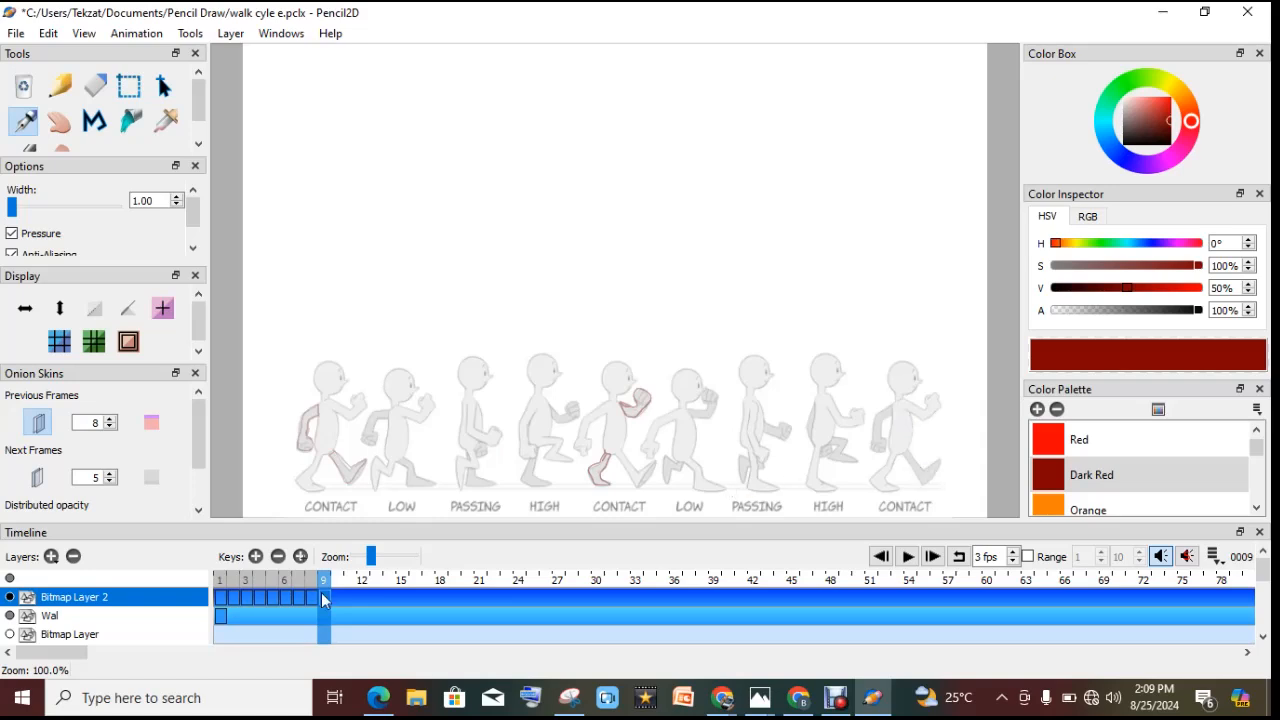
click(227, 583)
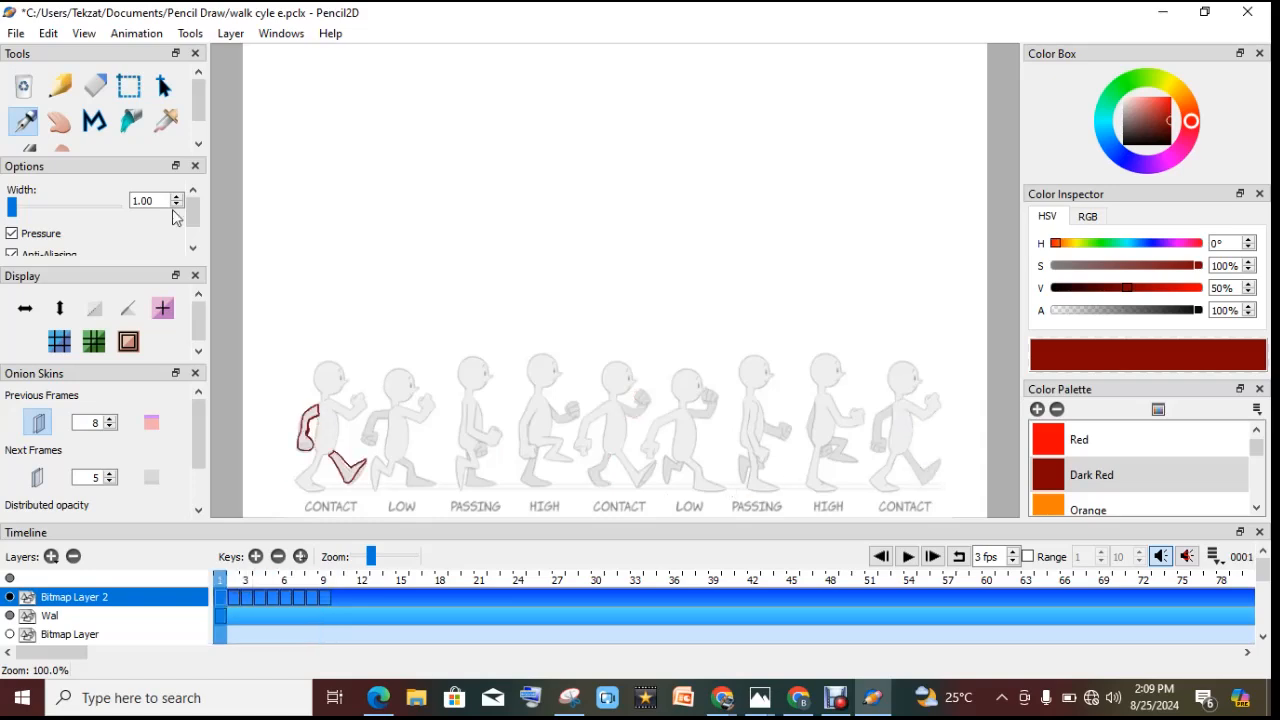
click(131, 86)
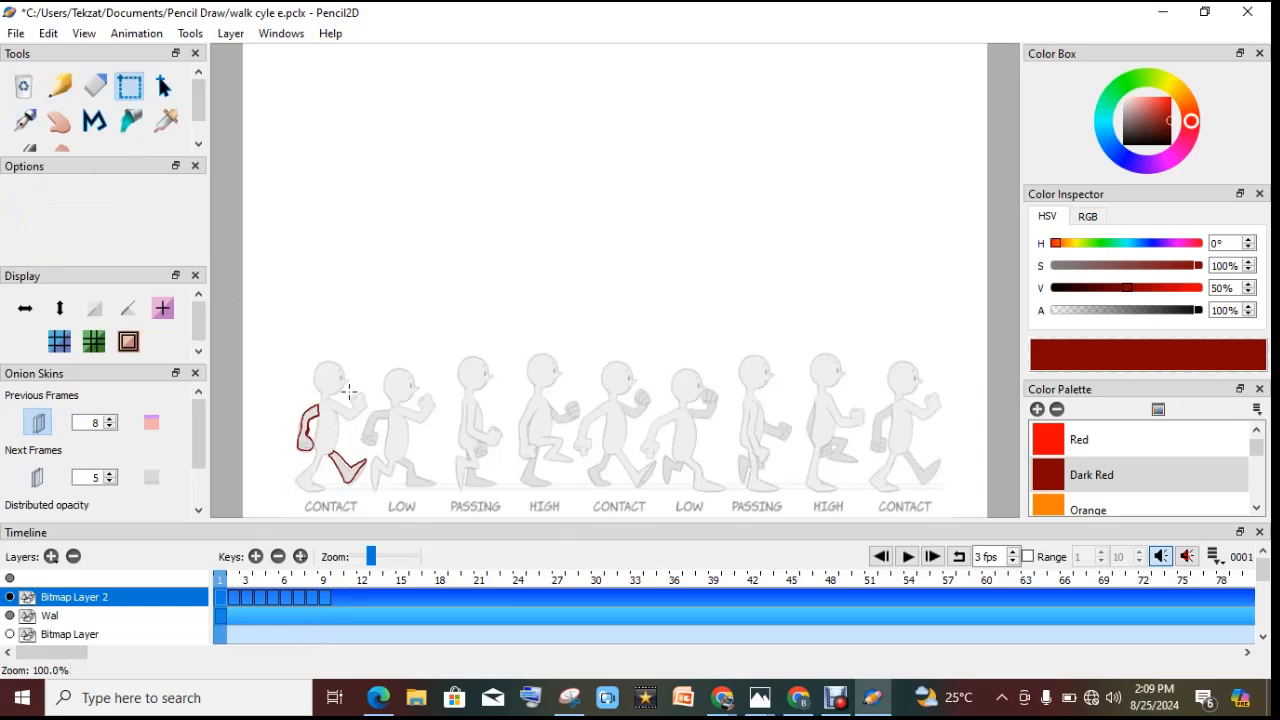
drag(285, 398, 321, 454)
click(50, 33)
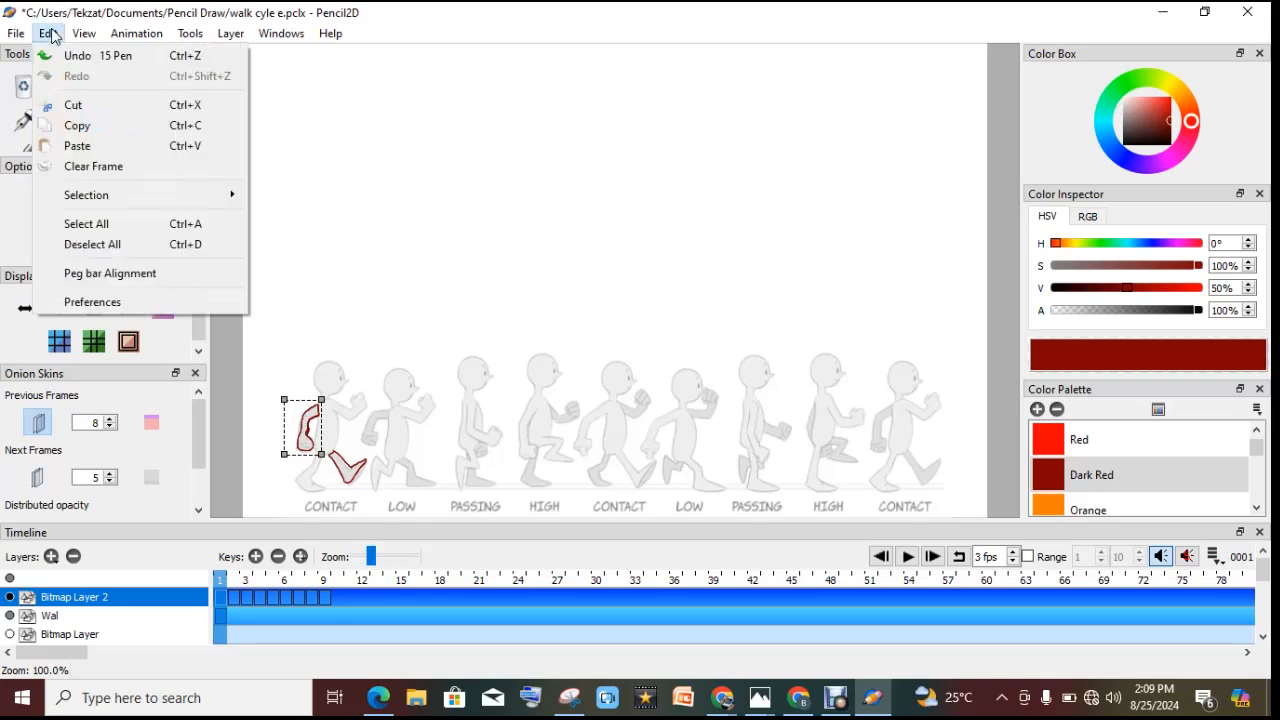
click(87, 130)
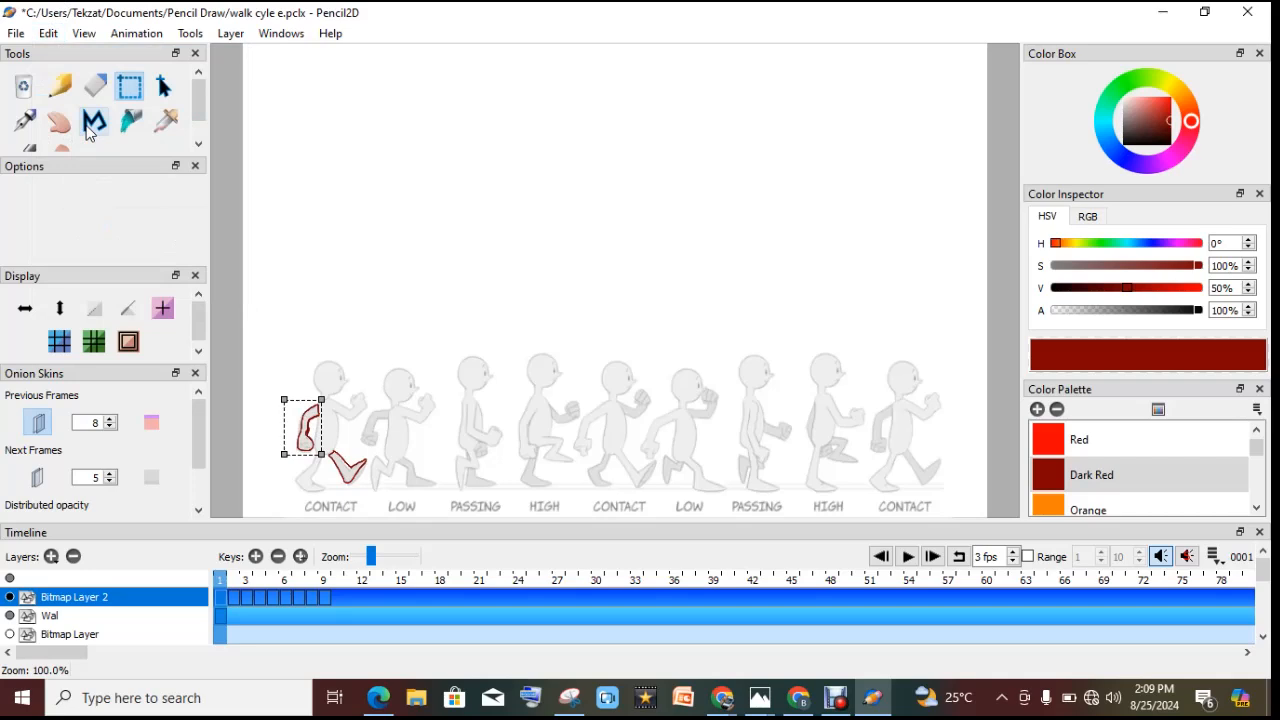
Paste the copied arm on frame 9, move it onto the last contact figure's back arm and save the project.
click(328, 585)
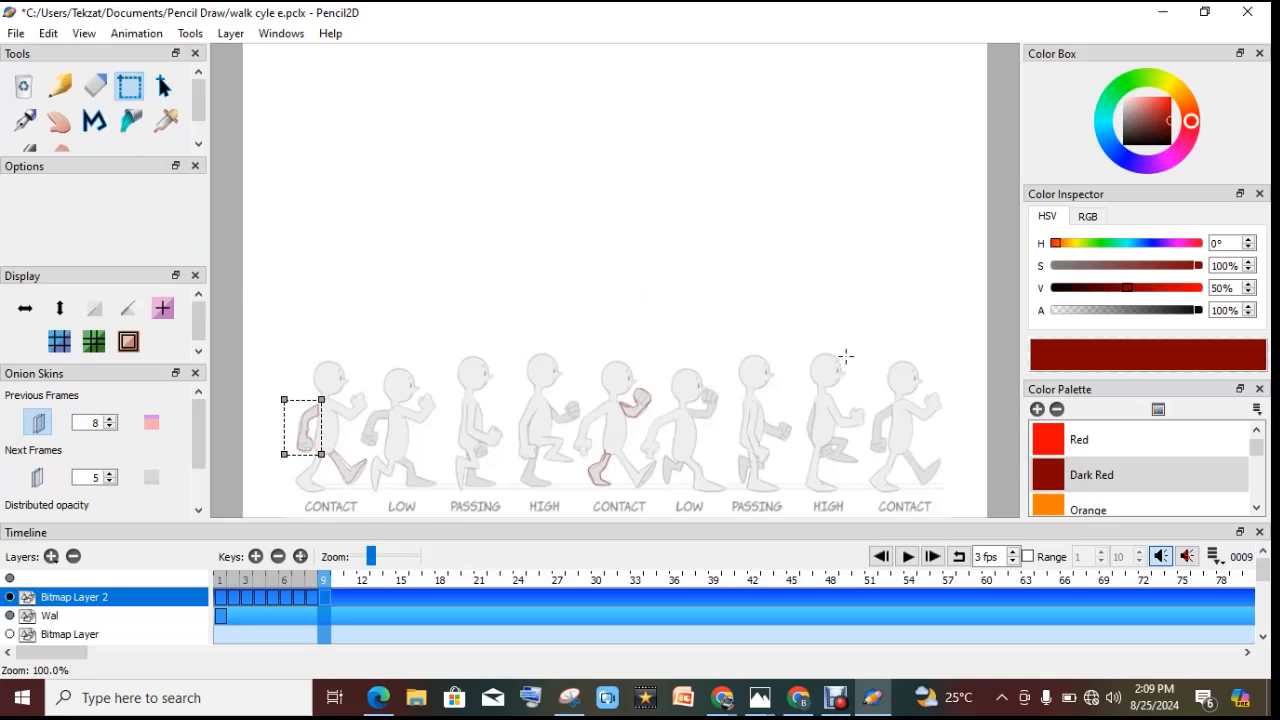
drag(856, 386, 899, 456)
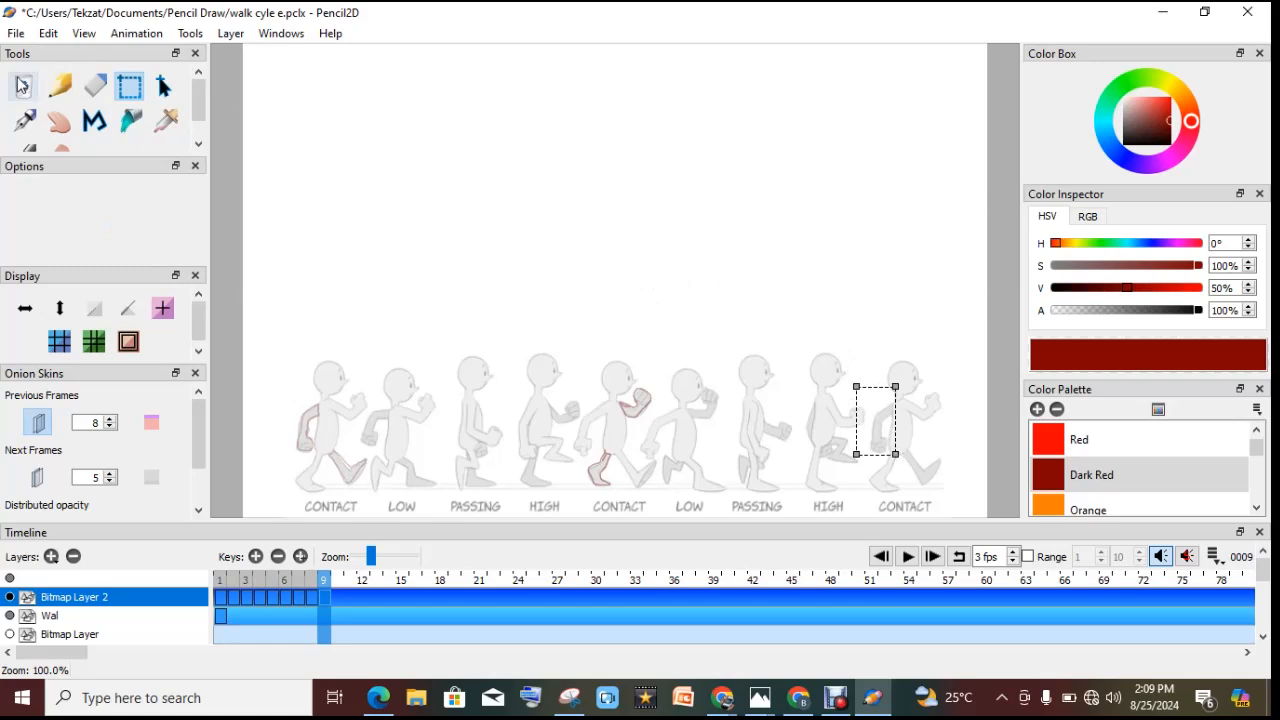
click(48, 33)
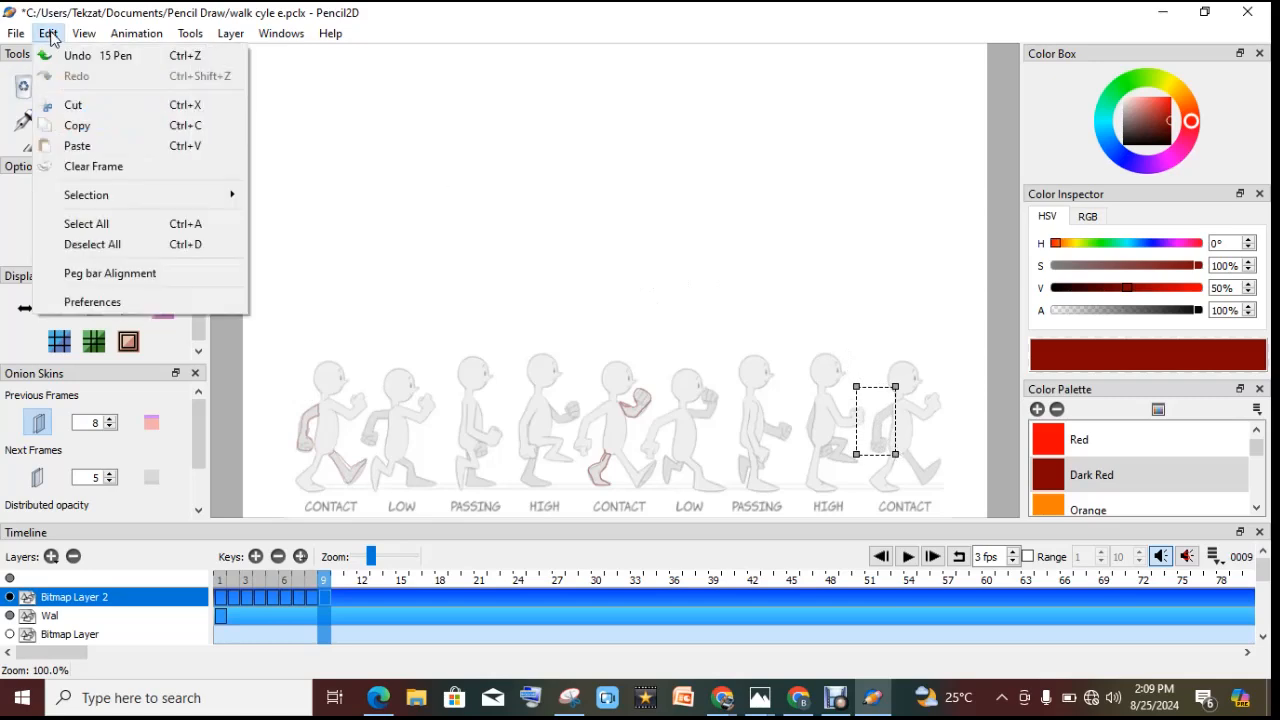
click(80, 145)
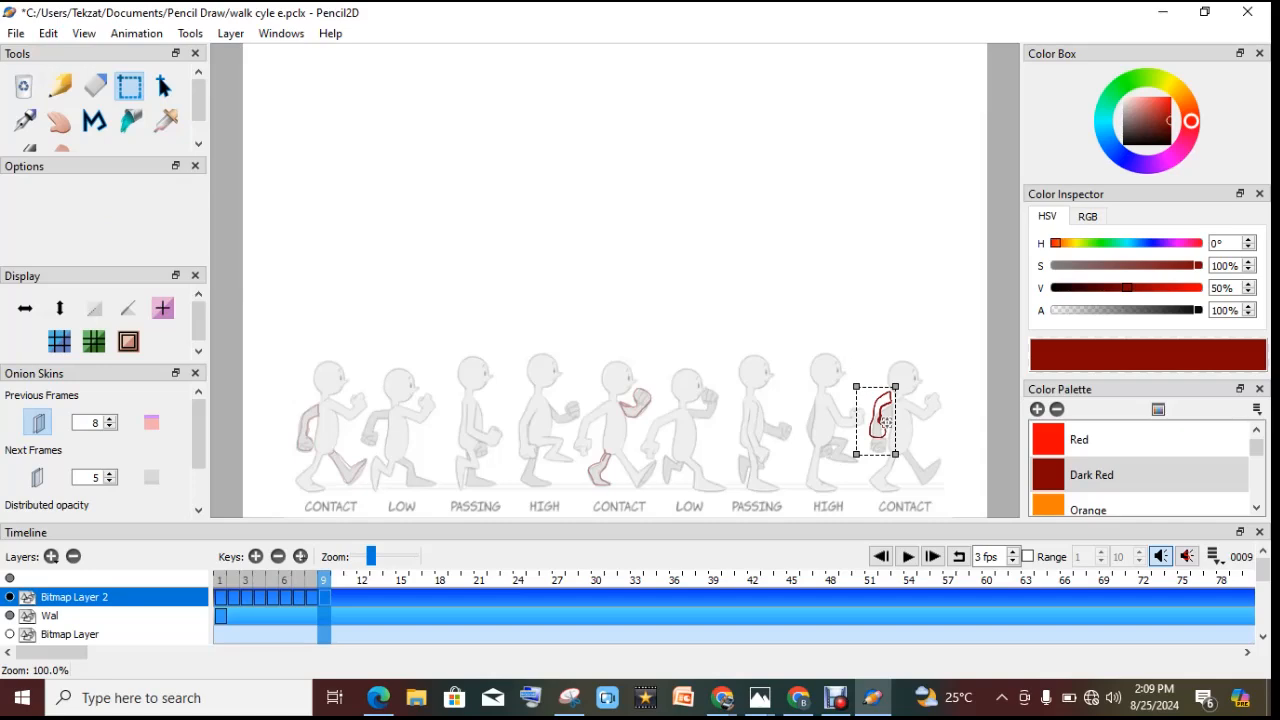
click(164, 87)
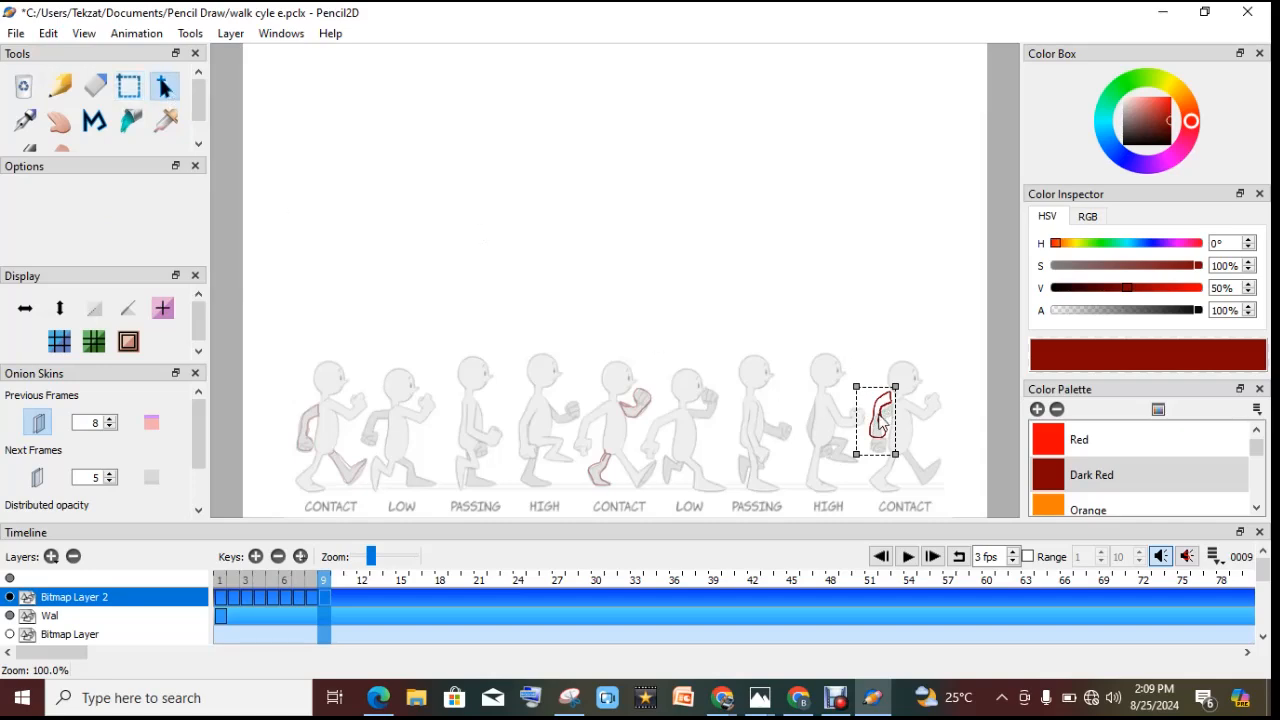
drag(878, 419, 881, 430)
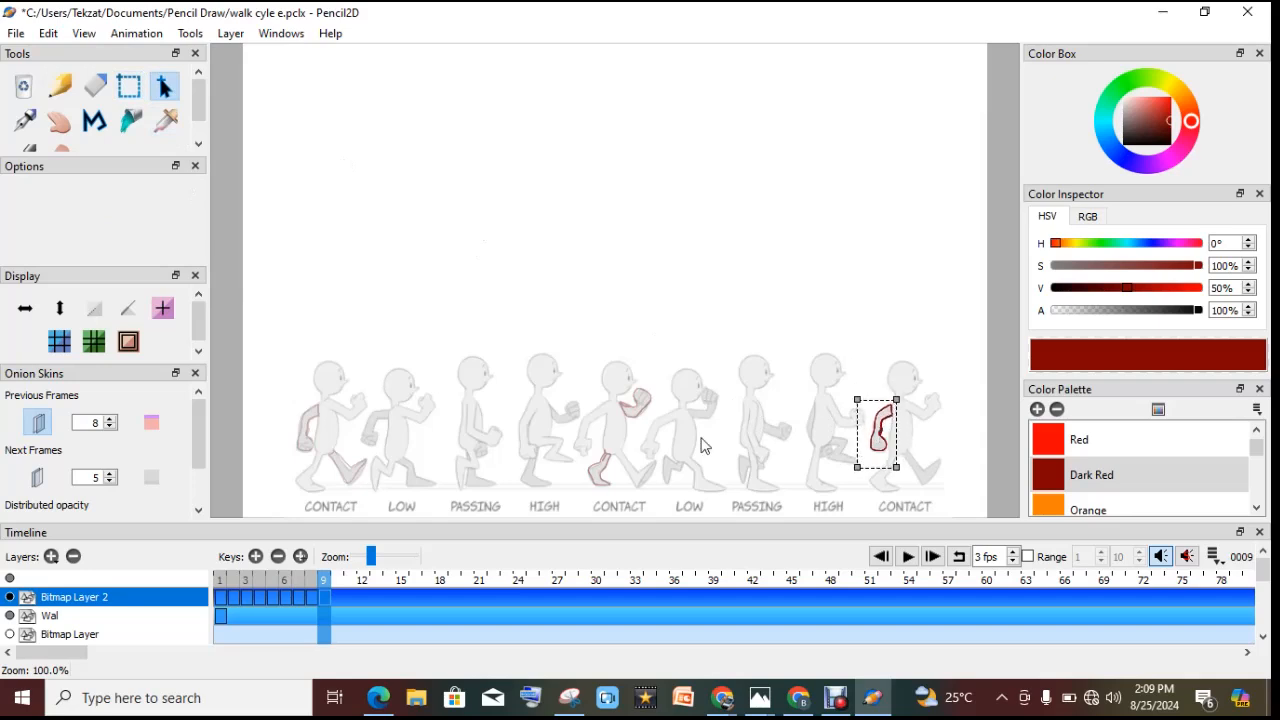
key(ctrl+s)
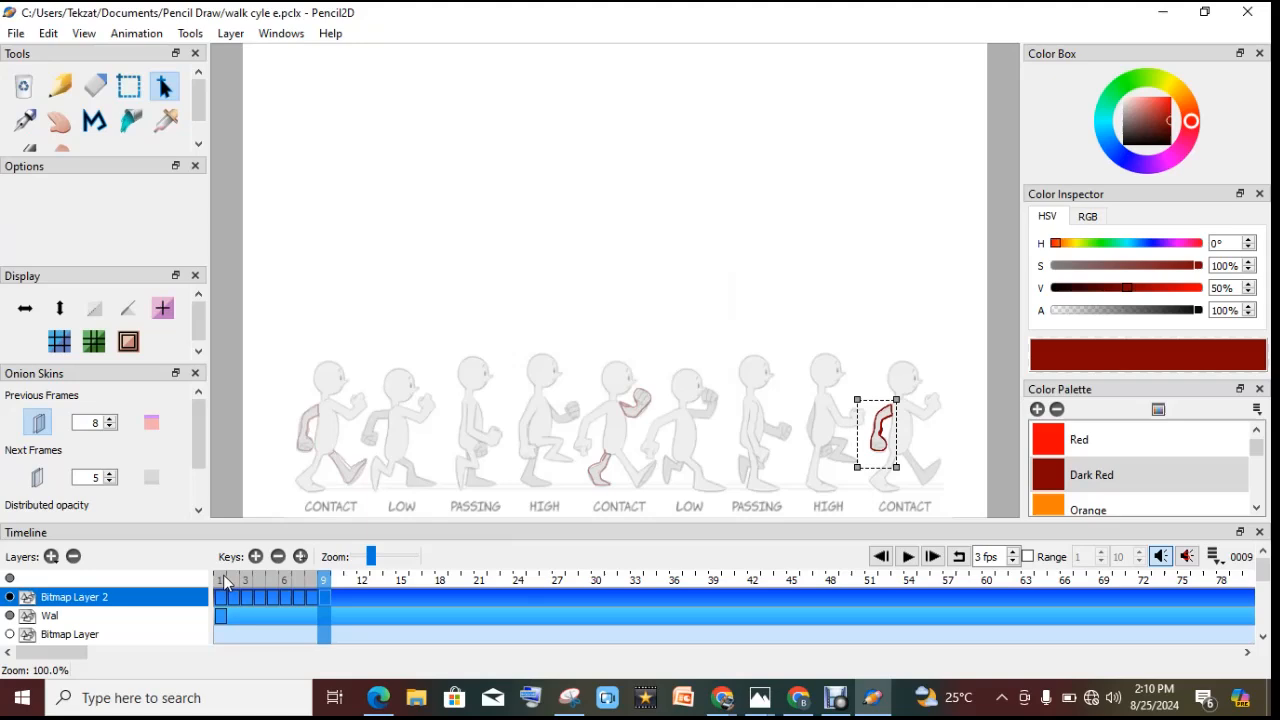
Return to frame 1, select the traced forward leg of the first contact figure and copy it.
click(224, 577)
click(641, 362)
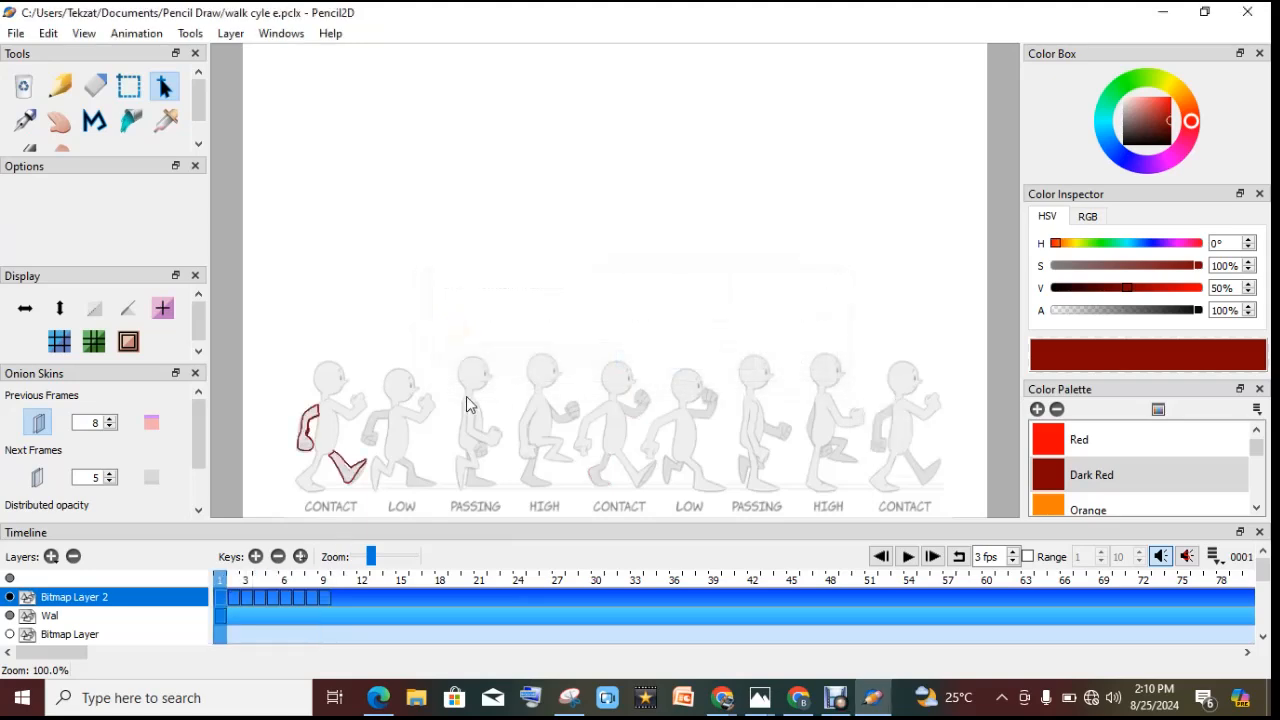
click(128, 86)
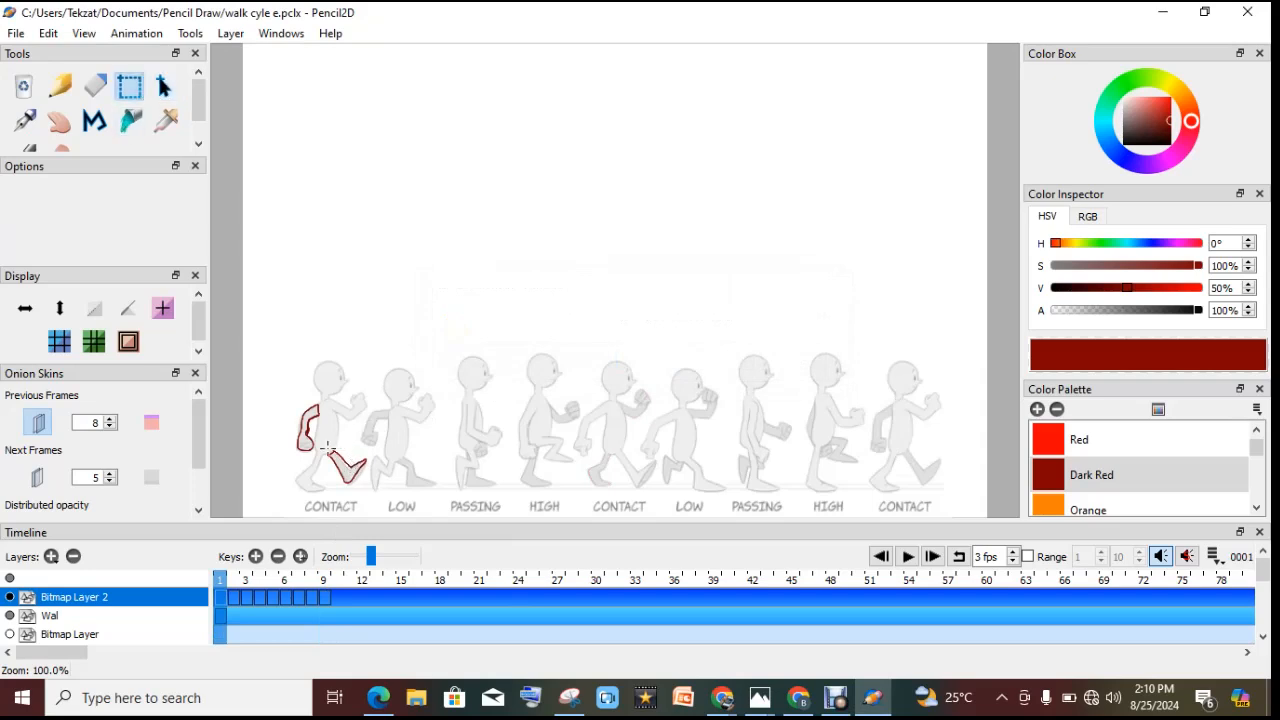
mouse_move(324, 449)
mouse_down()
mouse_move(372, 472)
mouse_move(370, 487)
mouse_up()
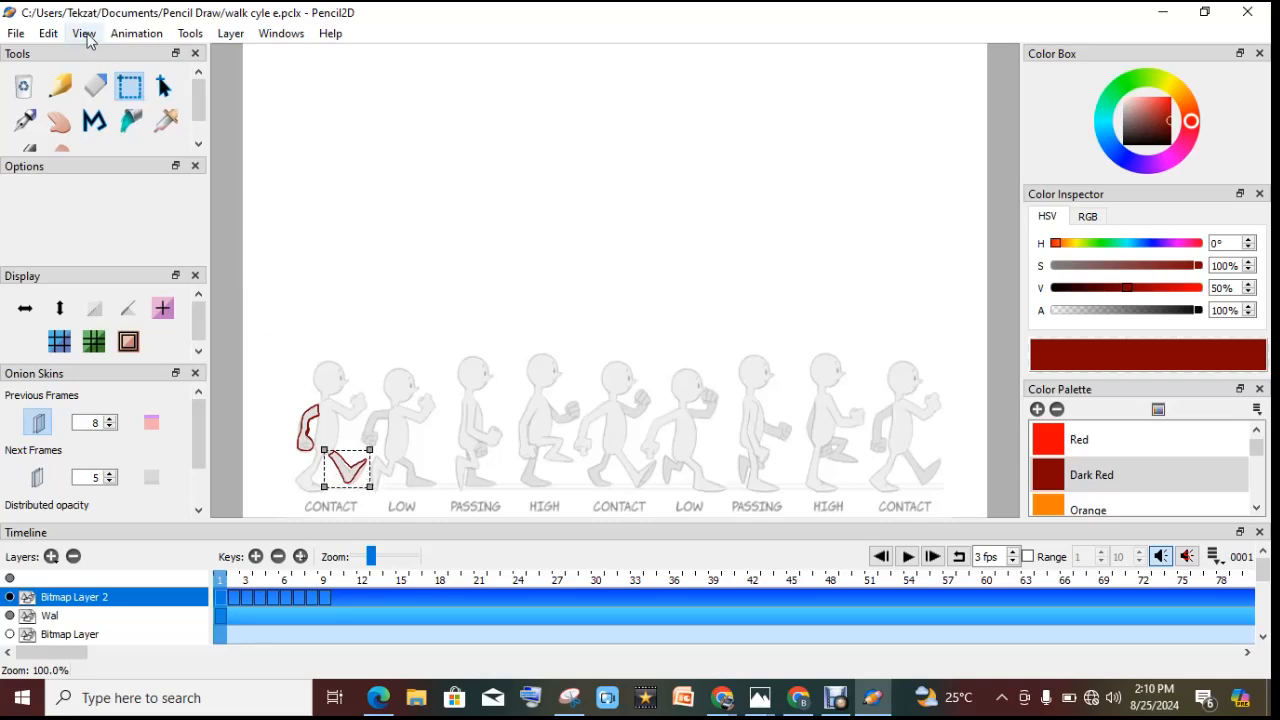
click(48, 33)
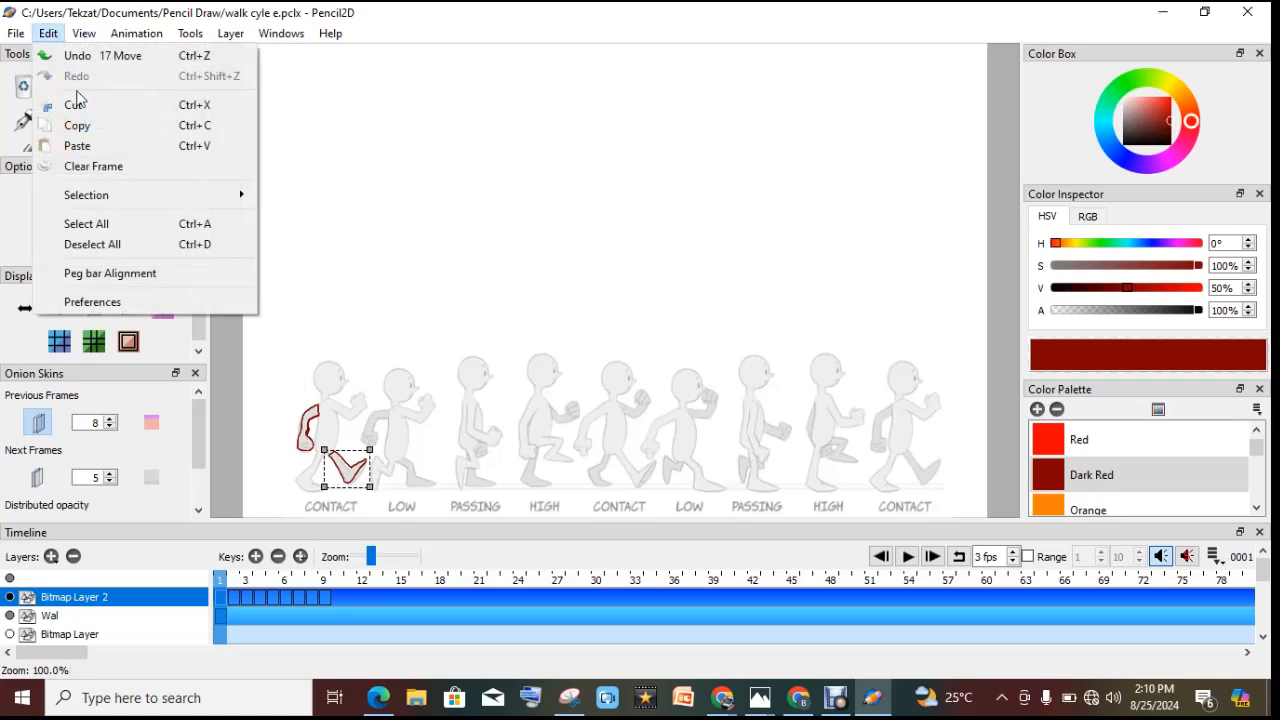
click(97, 128)
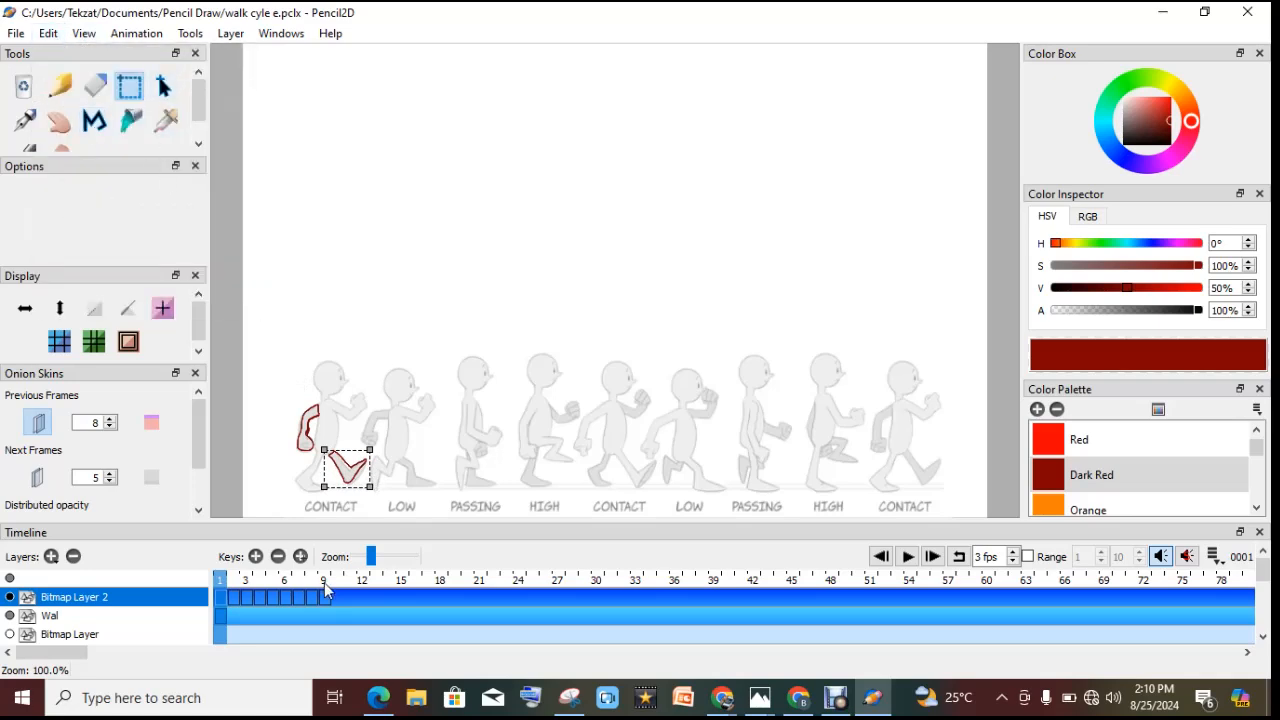
Paste the copied leg on frame 9 and move it onto the last contact figure's forward leg.
click(329, 586)
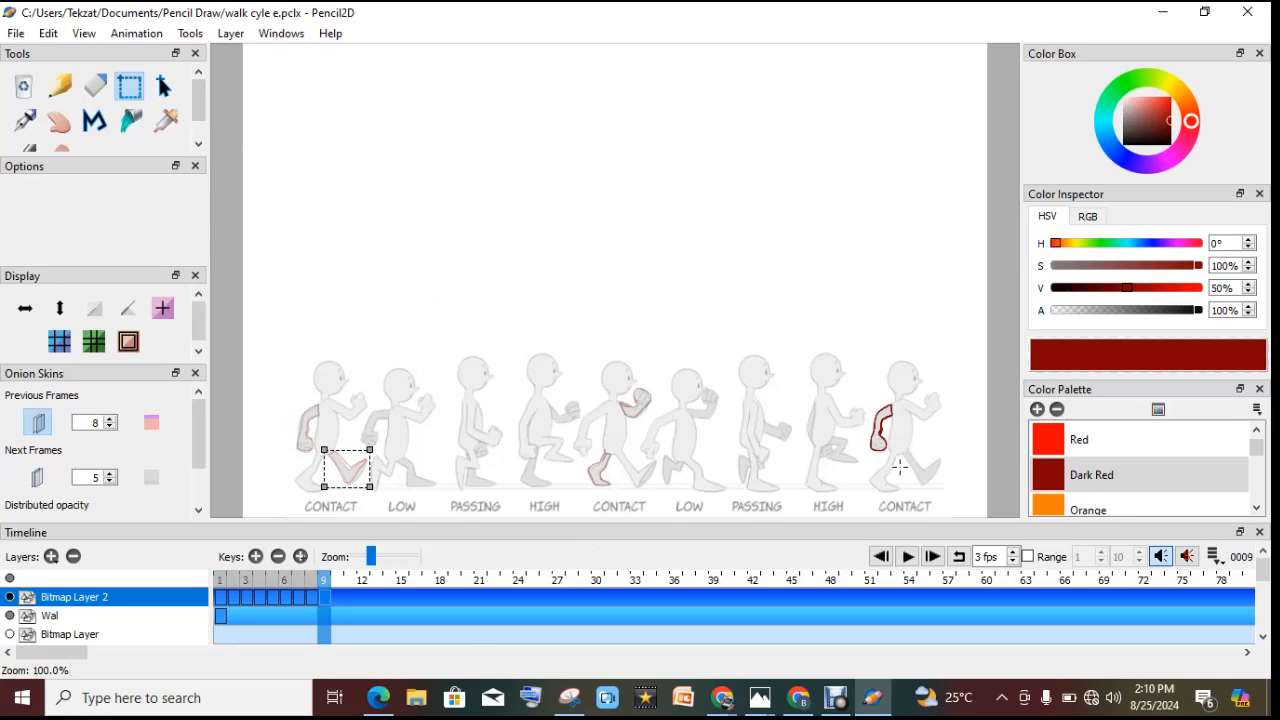
drag(900, 444, 957, 489)
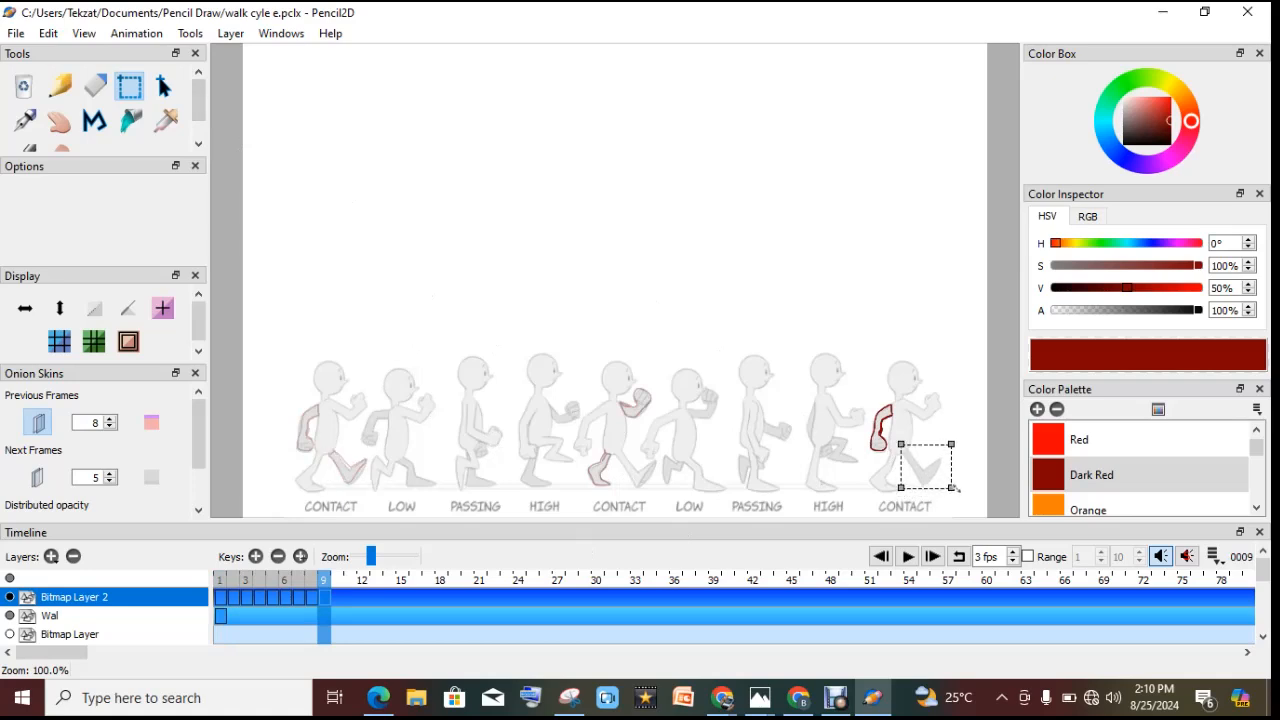
click(48, 33)
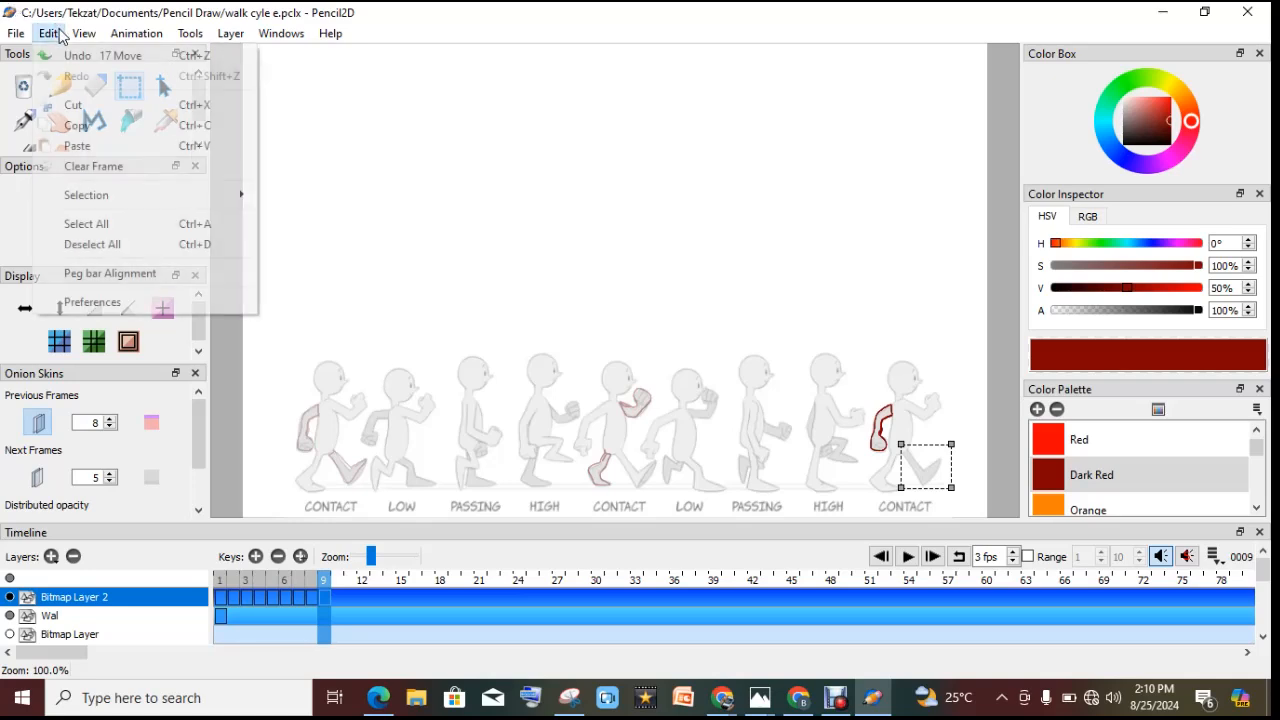
click(80, 146)
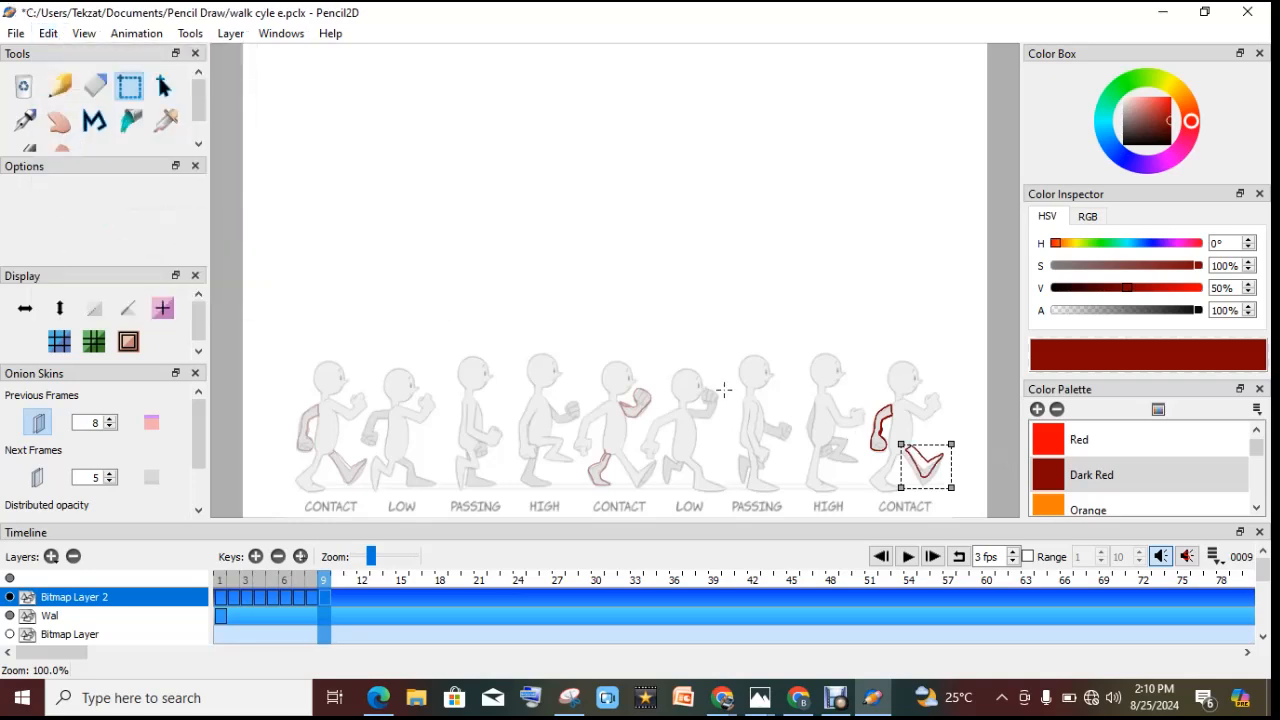
click(164, 86)
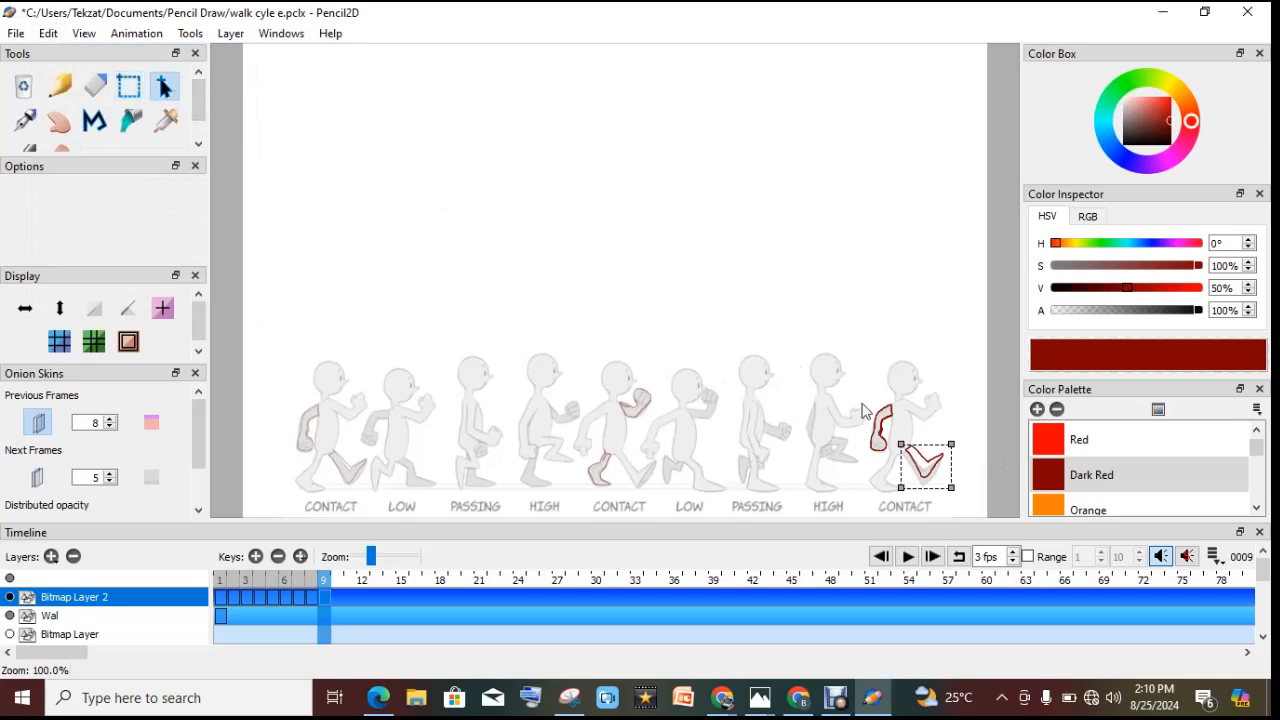
drag(930, 463, 895, 449)
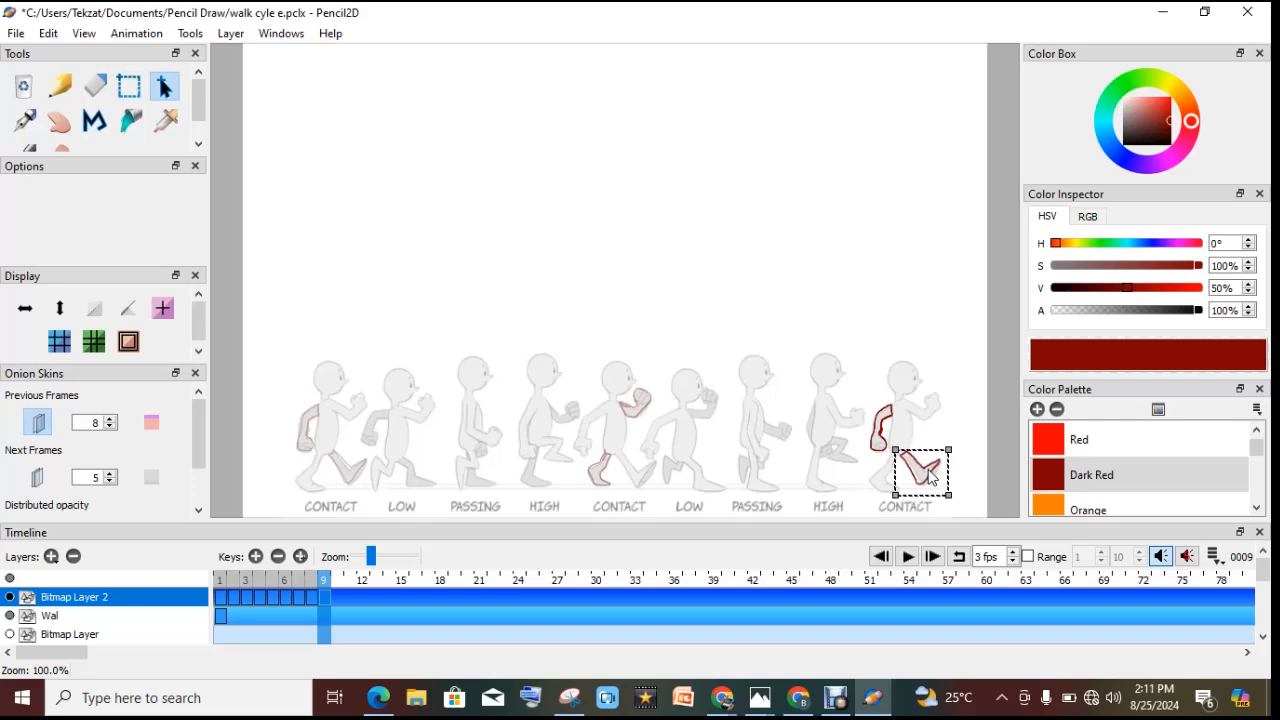
Deselect the pasted leg and fill the last contact figure's traced leg and back arm on frame 9 with Dark Red using the bucket.
click(695, 335)
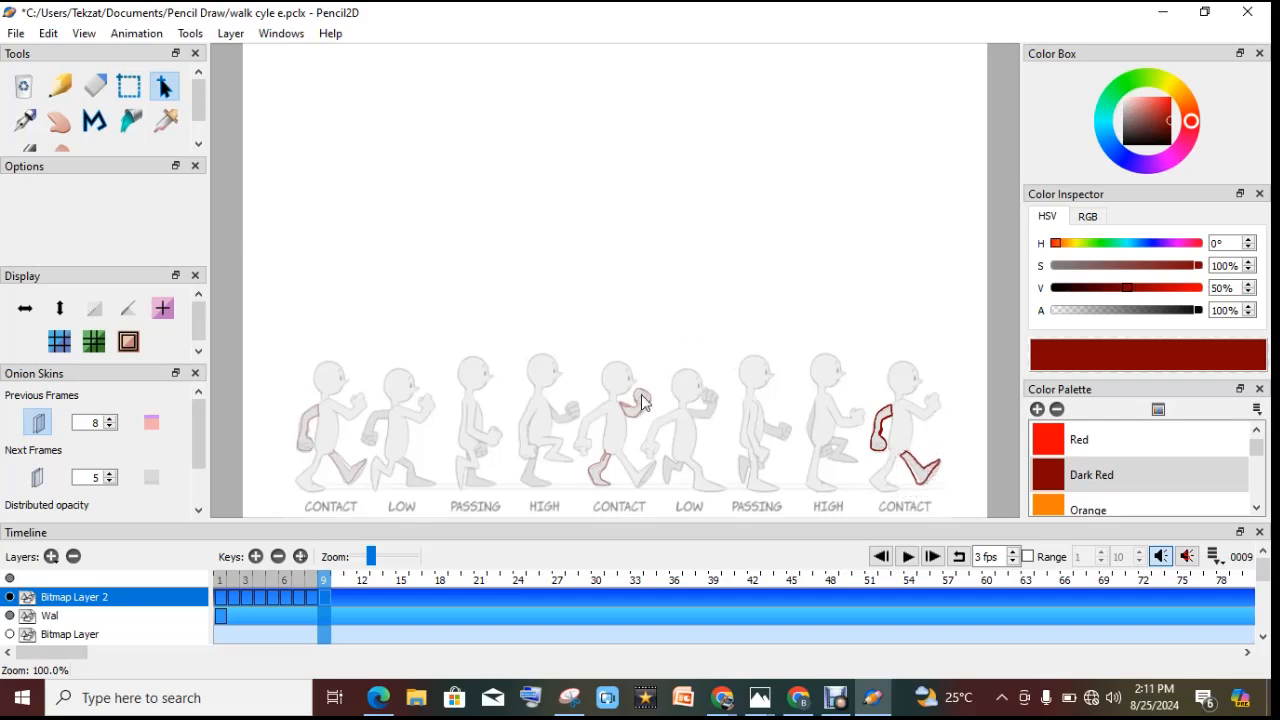
click(131, 120)
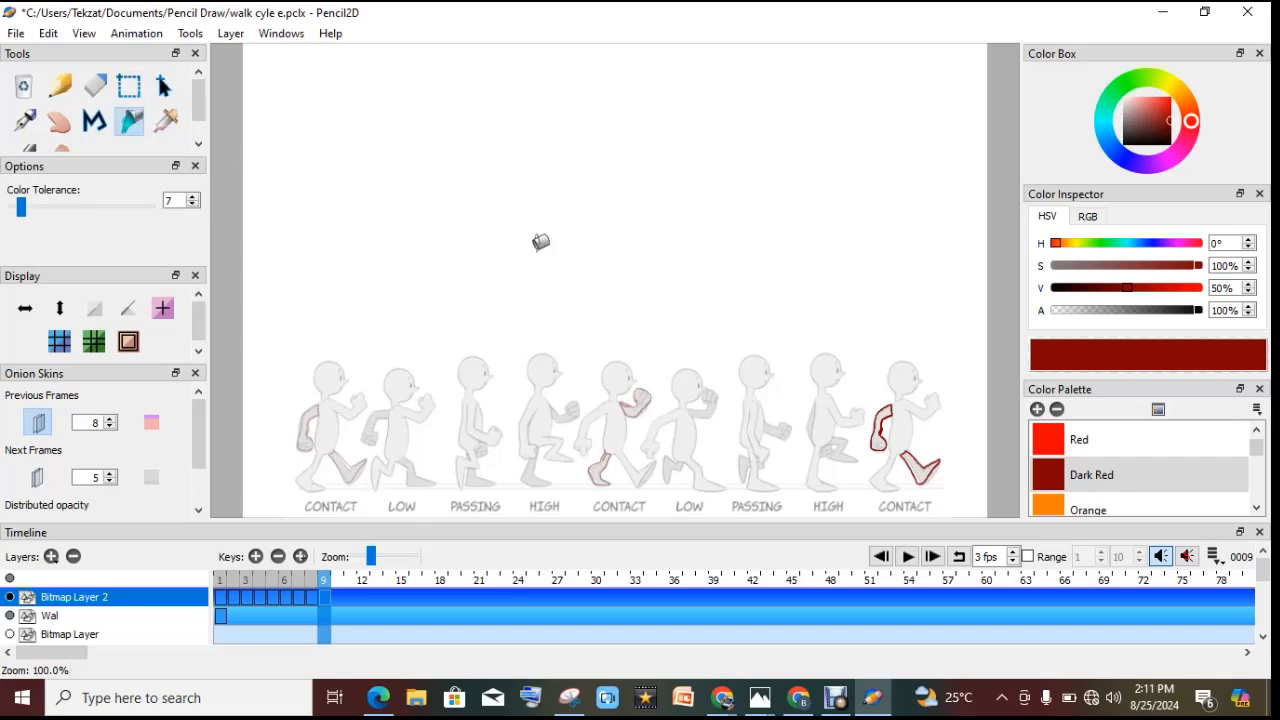
click(920, 468)
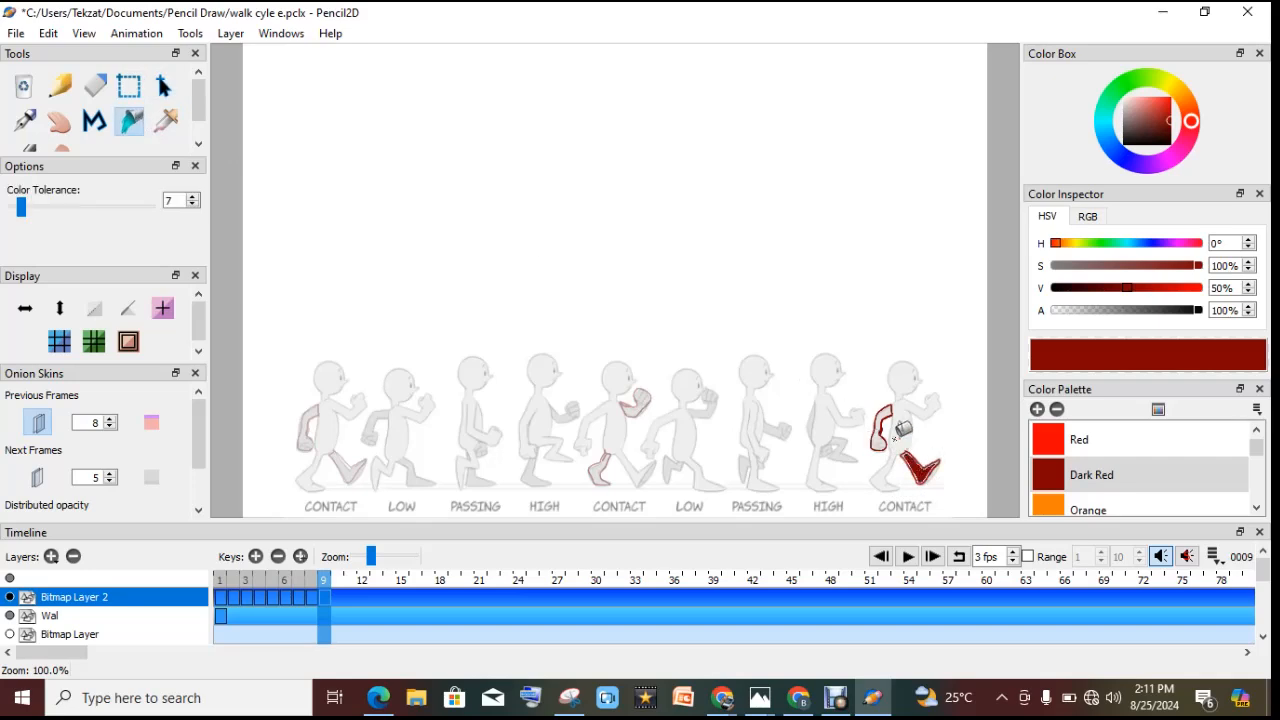
click(881, 430)
On frame 5, fill the middle contact figure's traced arm and leg with Dark Red.
click(272, 580)
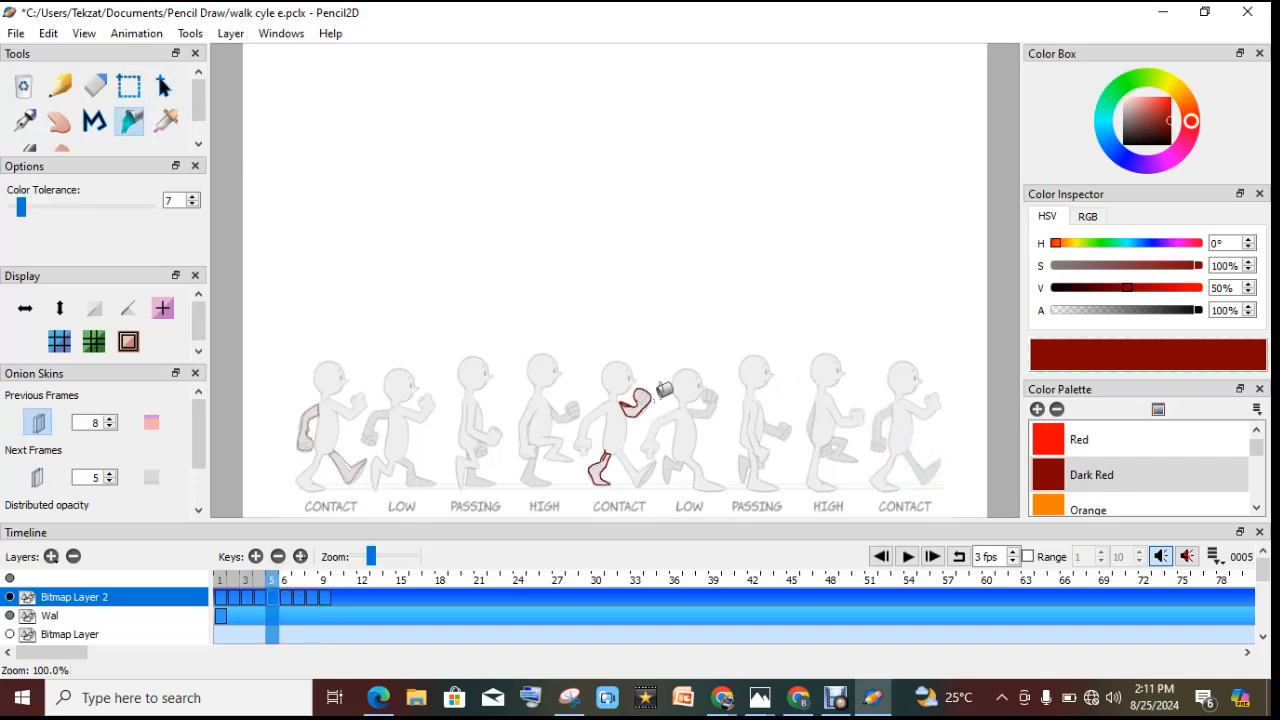
click(634, 402)
click(600, 468)
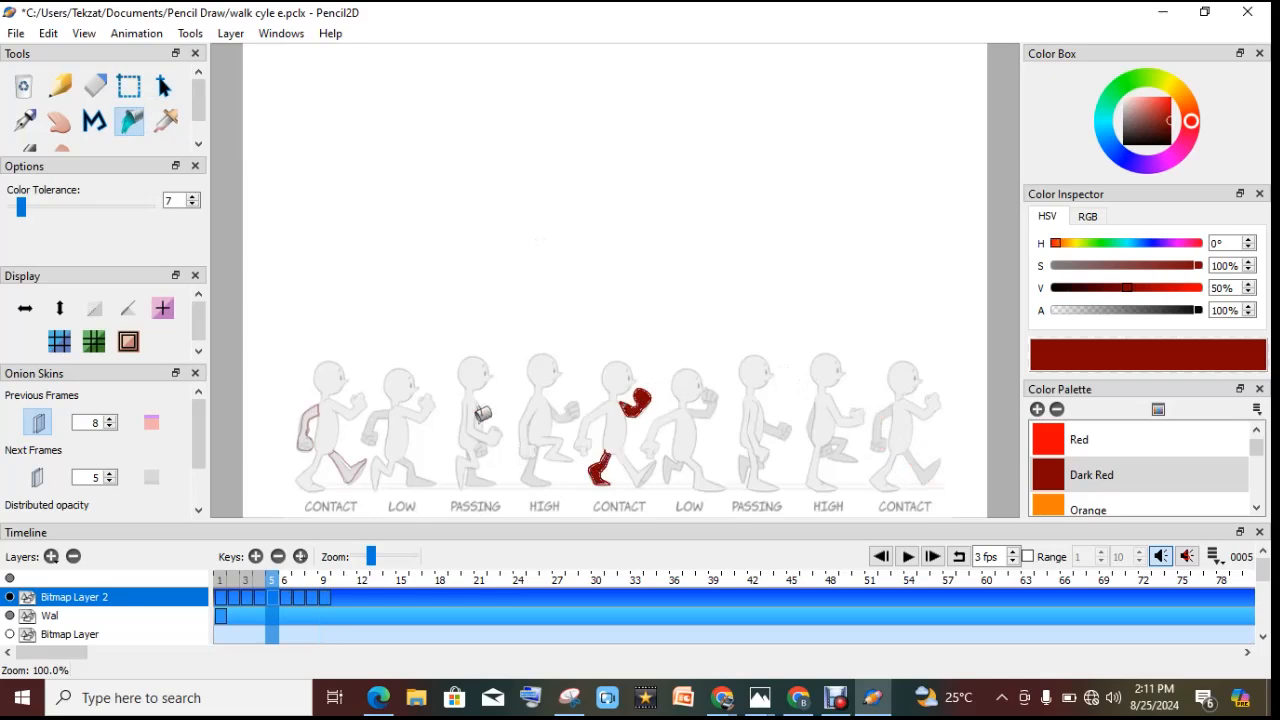
On frame 1, fill the first contact figure's traced back arm and forward leg with Dark Red.
click(221, 580)
click(311, 433)
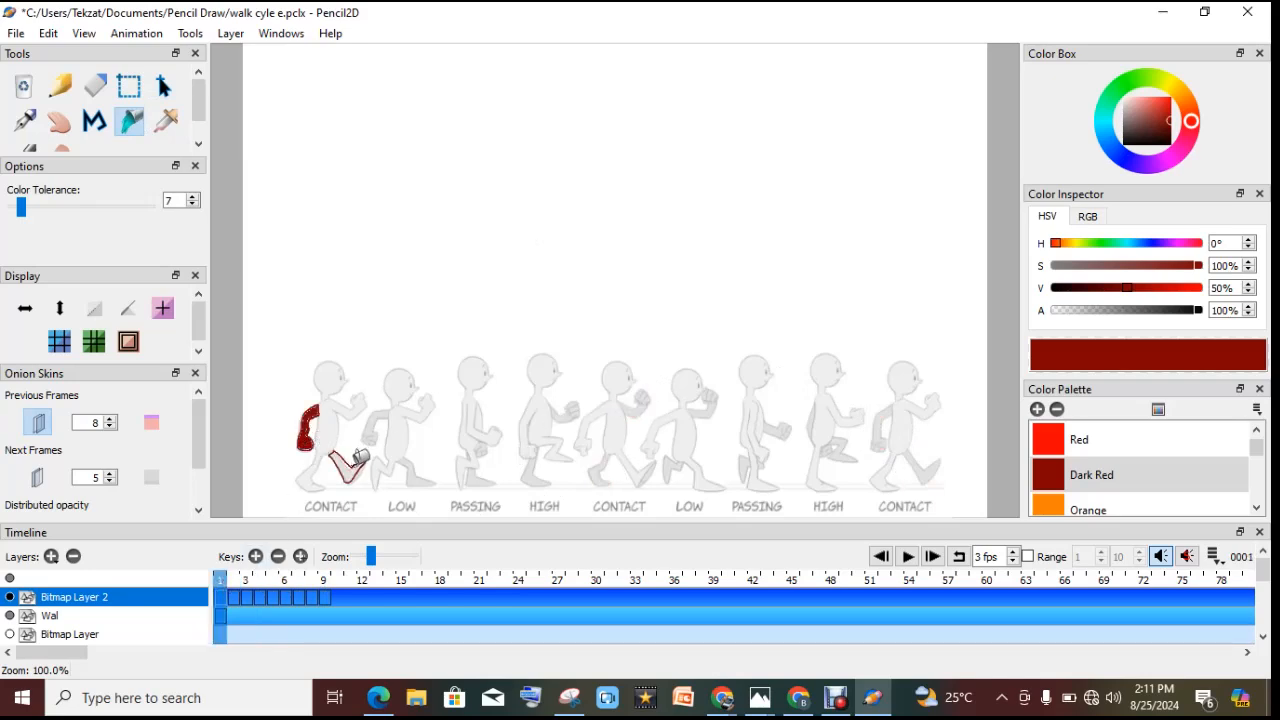
click(347, 465)
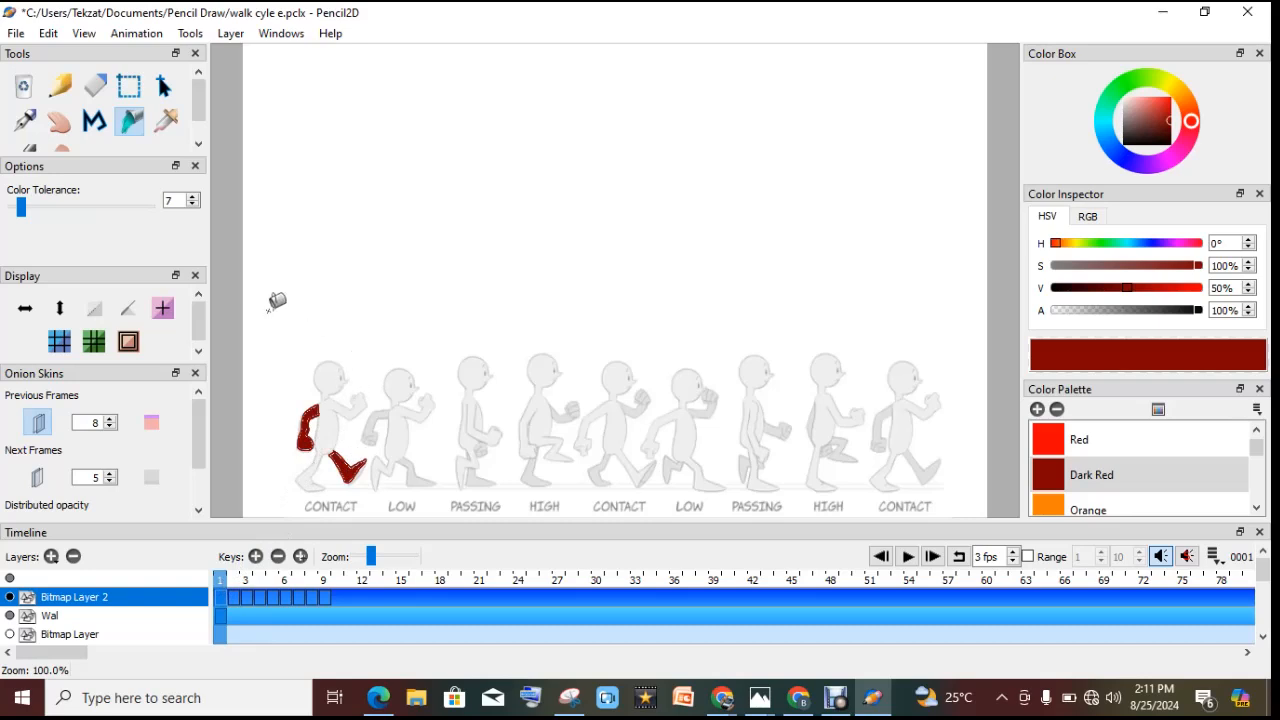
Trace the first contact figure's head, torso, forward arm and back leg on frame 1 with the Pen tool in Dark Blue.
click(36, 120)
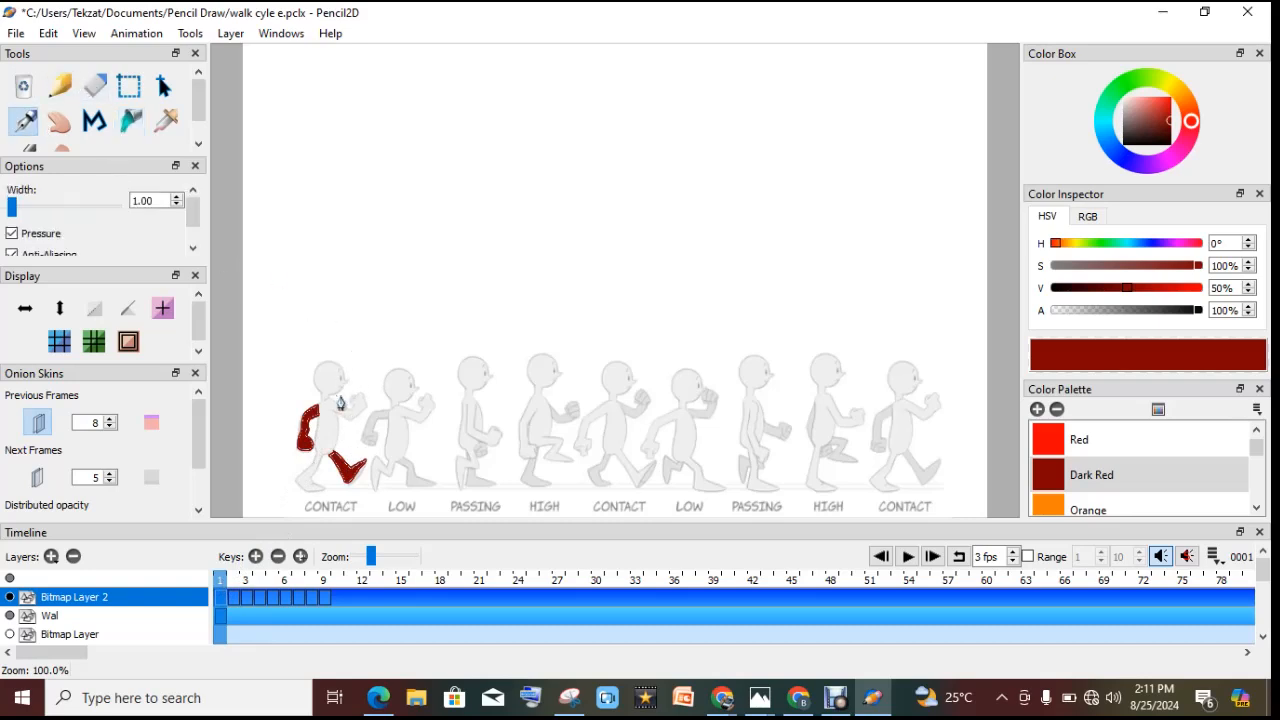
scroll(1136, 446, up, 1)
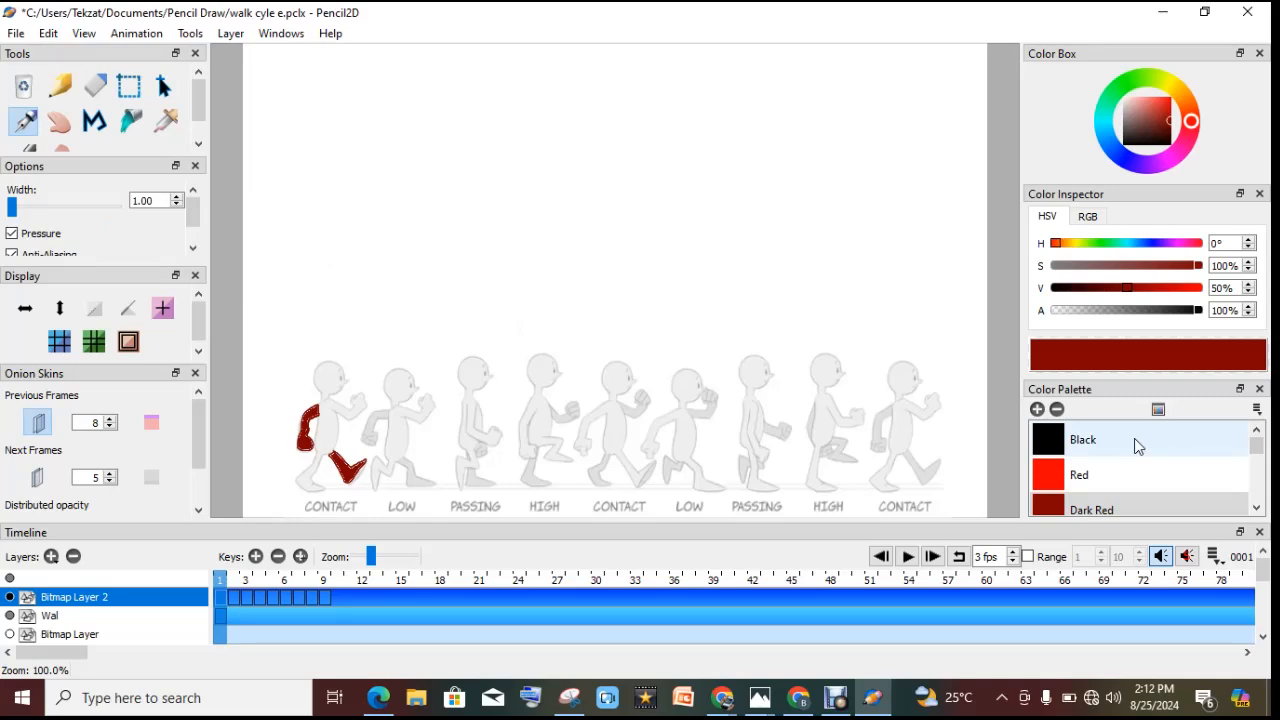
click(1256, 508)
click(1256, 508)
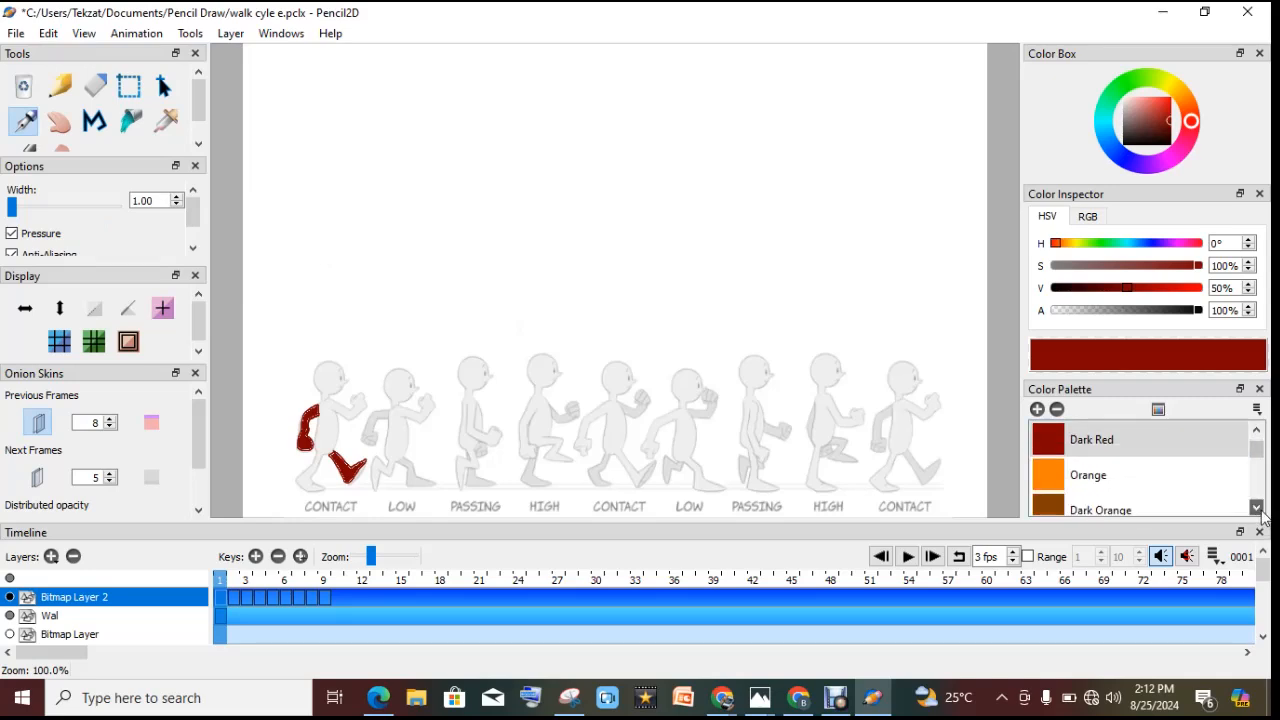
click(1259, 510)
click(1259, 510)
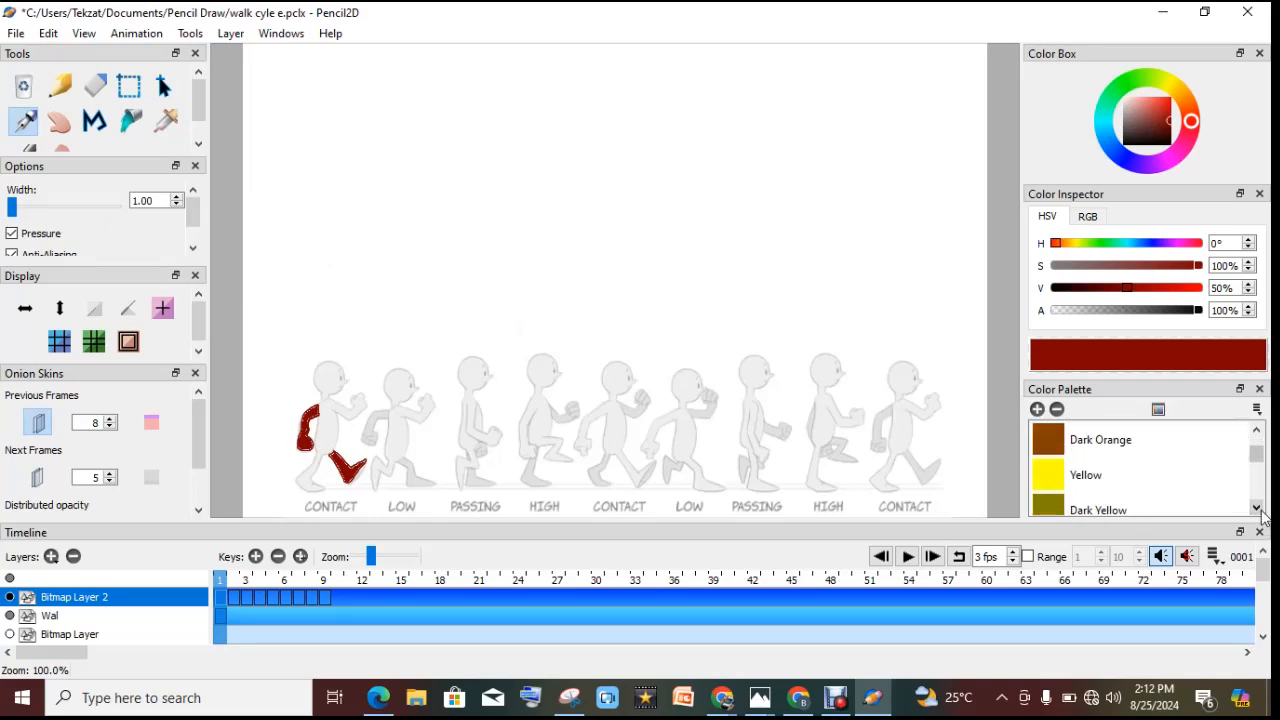
click(1056, 452)
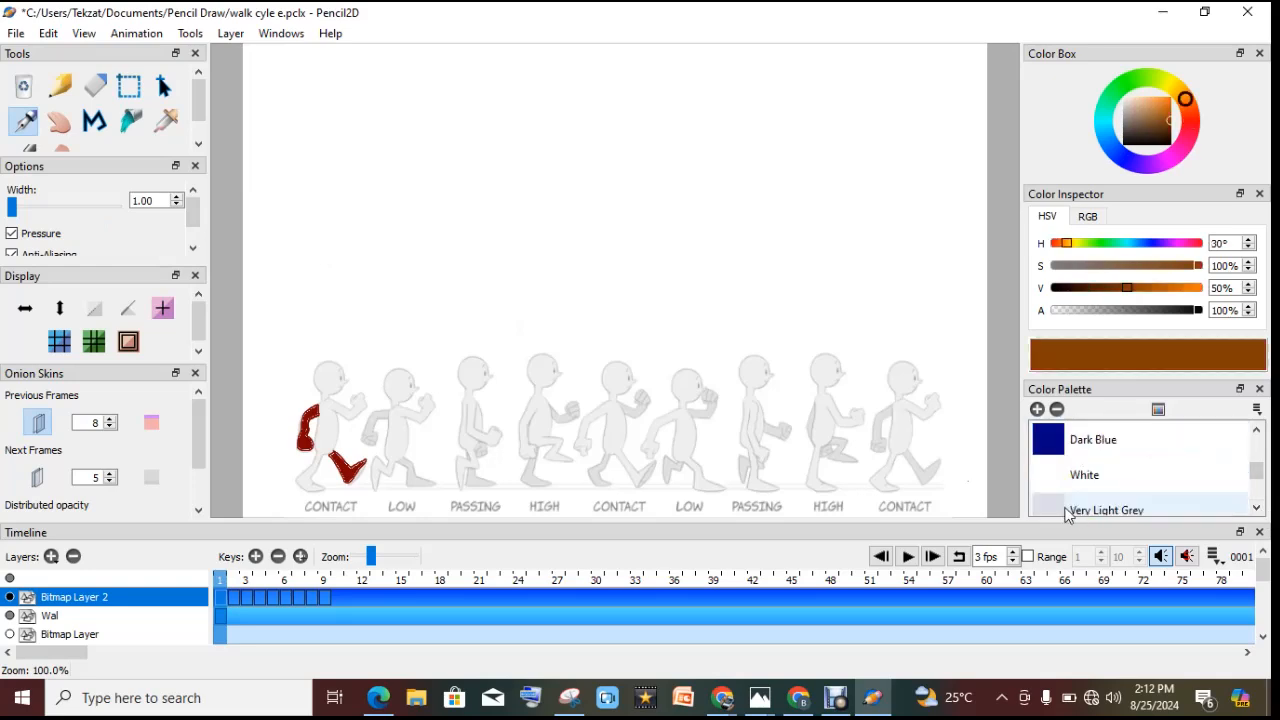
scroll(1060, 505, down, 3)
click(1051, 446)
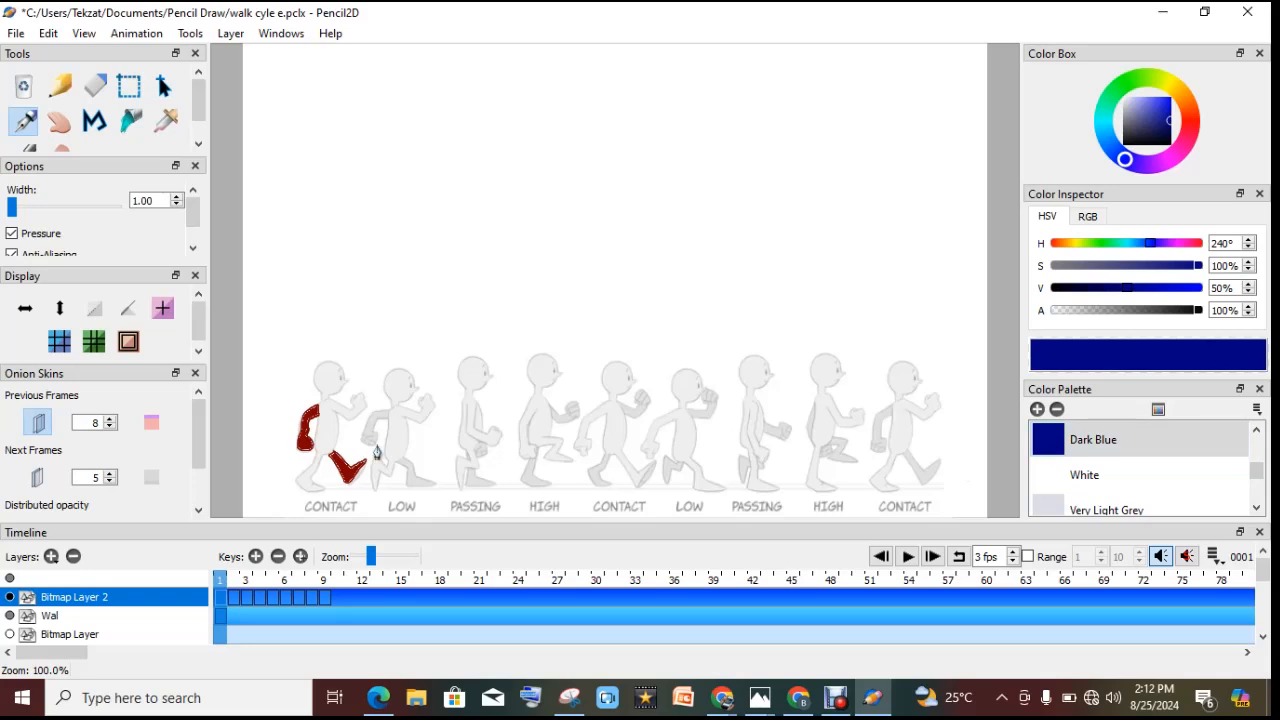
mouse_move(330, 390)
mouse_down()
mouse_move(344, 392)
mouse_move(324, 362)
mouse_move(319, 449)
mouse_move(292, 486)
mouse_move(319, 495)
mouse_up()
mouse_move(323, 493)
mouse_down()
mouse_move(334, 411)
mouse_move(352, 420)
mouse_move(363, 397)
mouse_move(366, 410)
mouse_move(350, 413)
mouse_up()
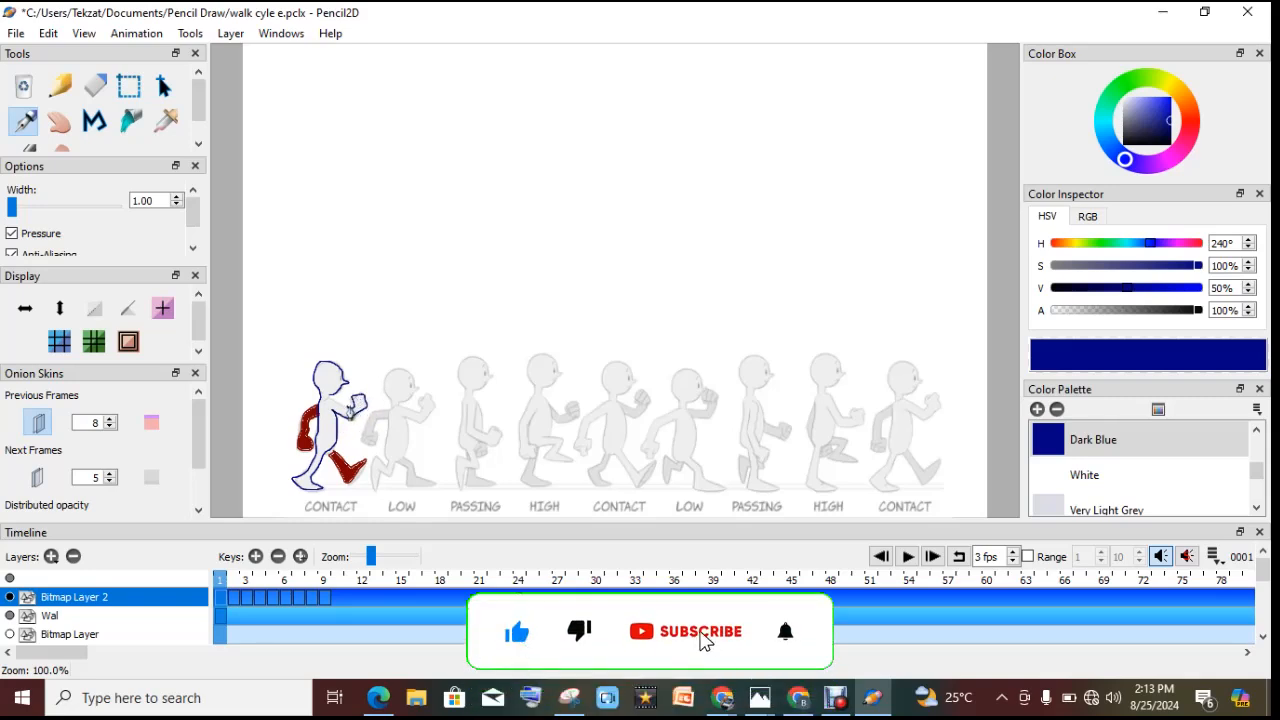